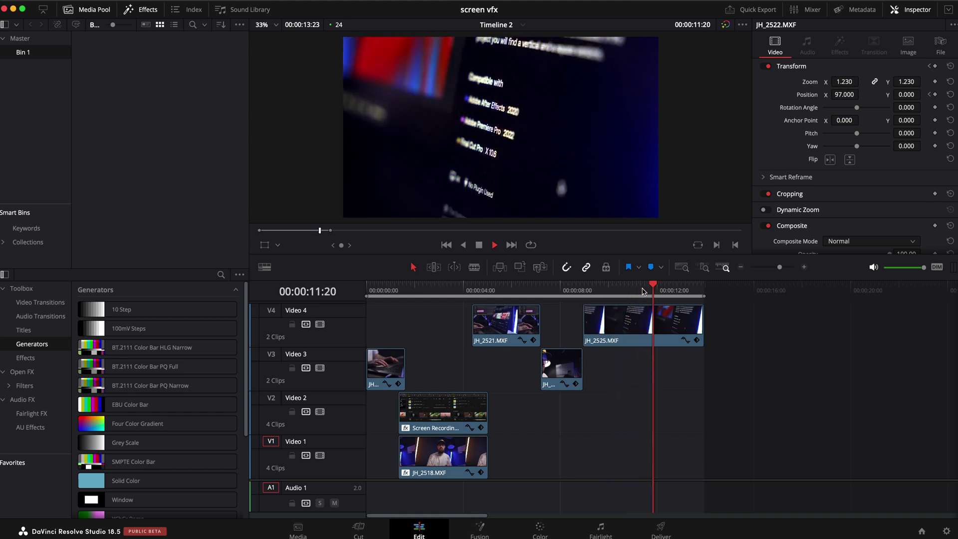
Step: Play the finished push-through-screen example from the start to review the effect
key(space)
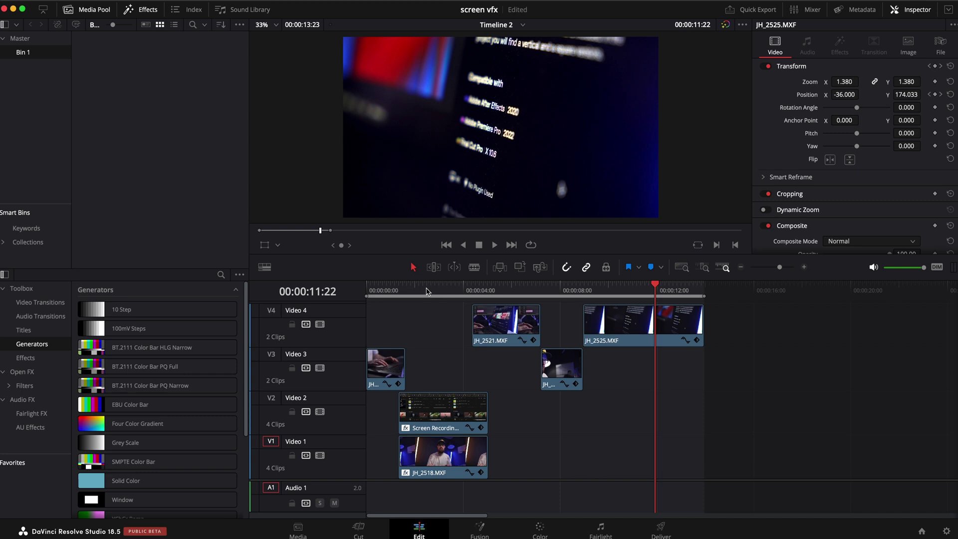
click(406, 290)
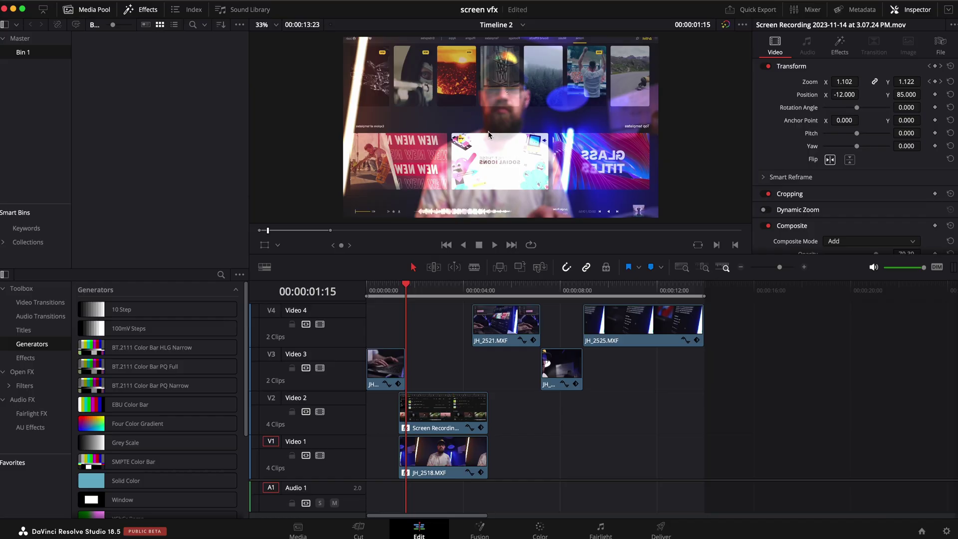
key(space)
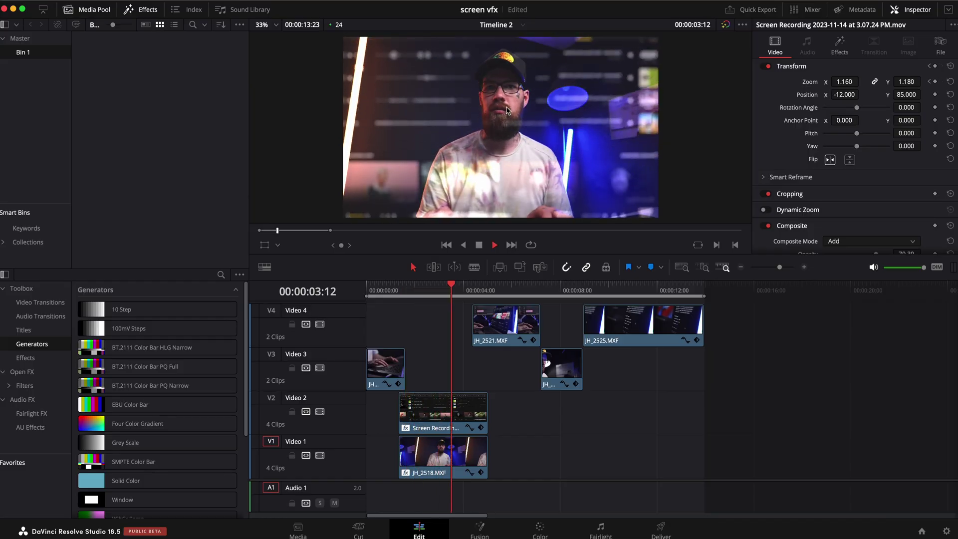
key(space)
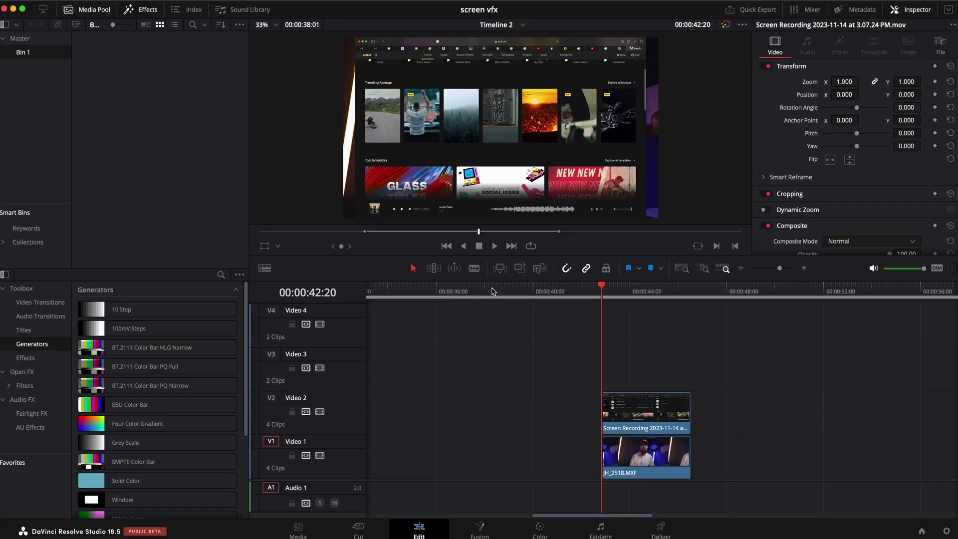
mouse_move(633, 292)
mouse_down()
mouse_move(670, 297)
mouse_move(639, 297)
mouse_up()
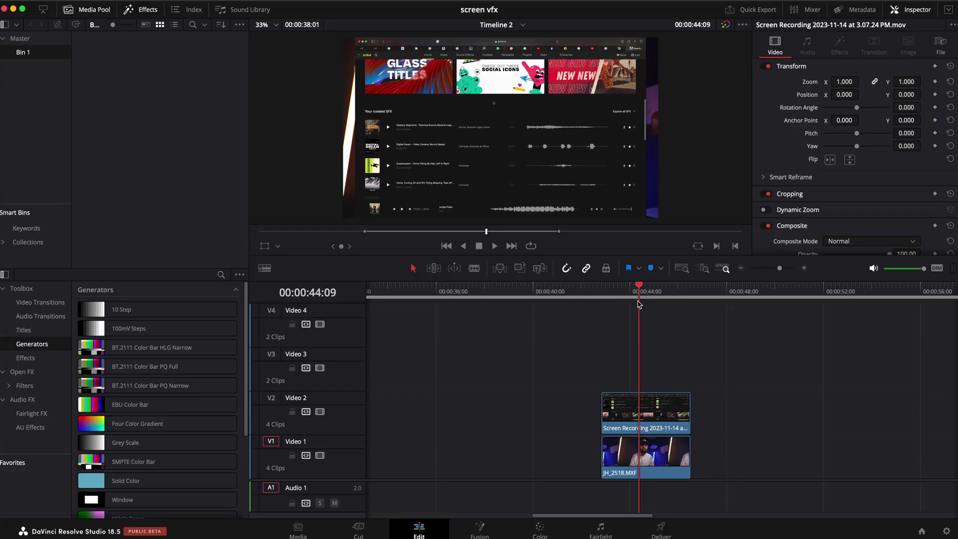
click(320, 412)
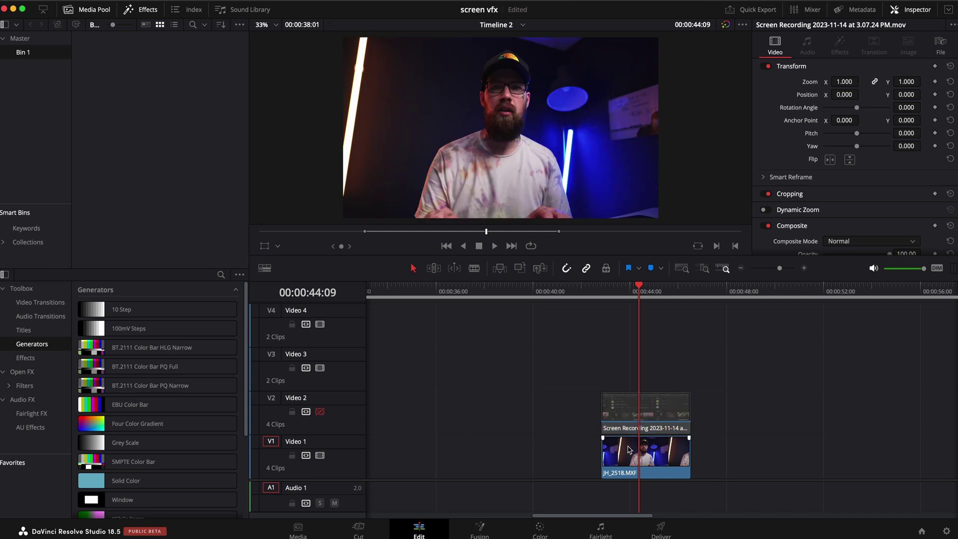
drag(618, 296, 602, 296)
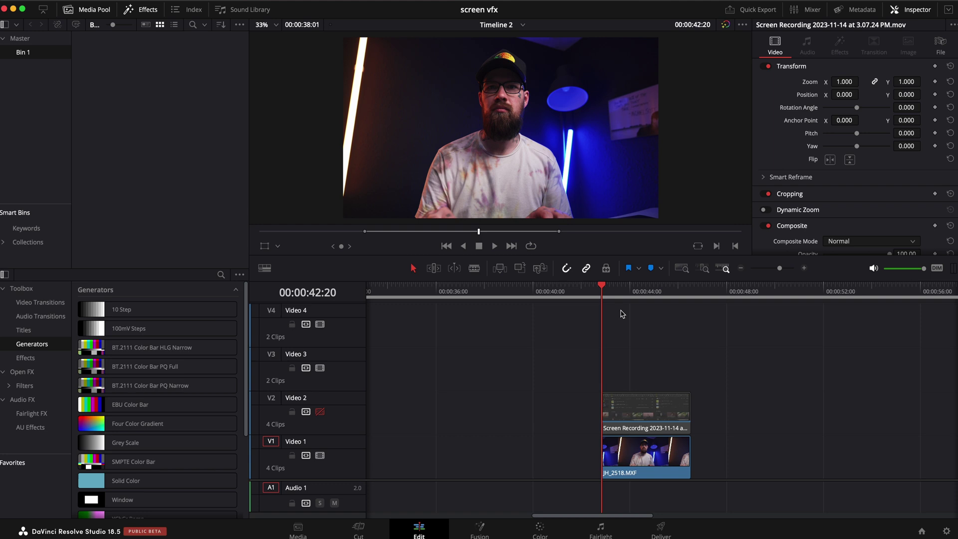
key(space)
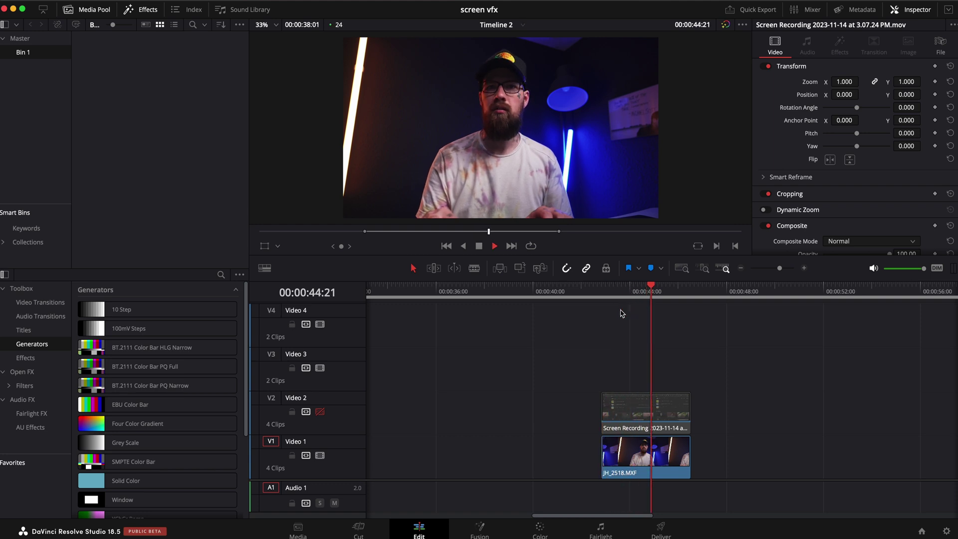
key(space)
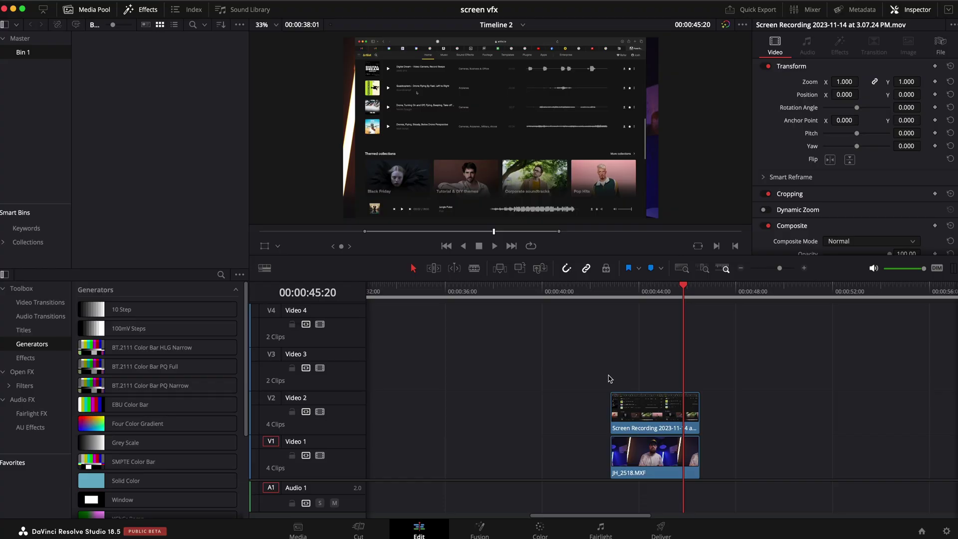
Step: Flip the V2 Screen Recording clip horizontally using the Inspector's Transform Flip control
click(644, 420)
click(829, 159)
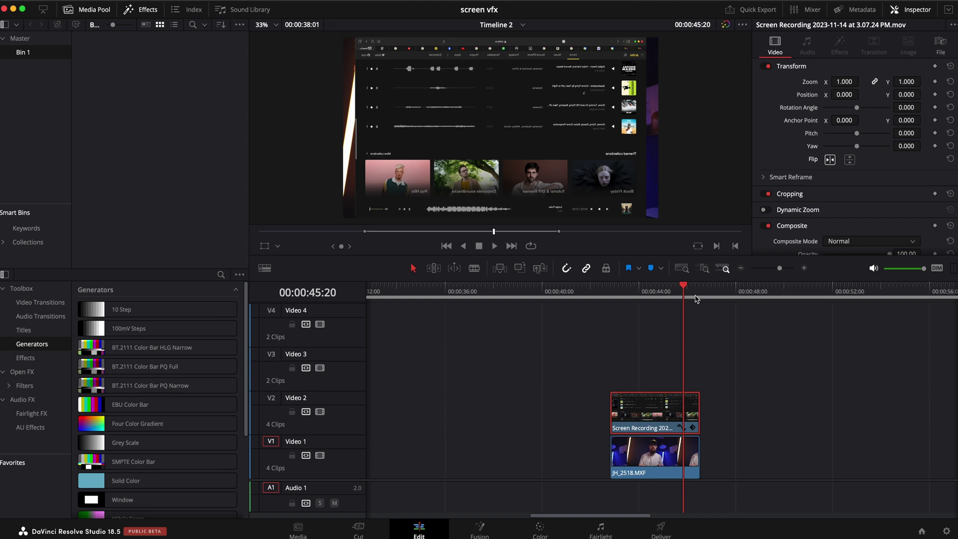
scroll(812, 234, down, 2)
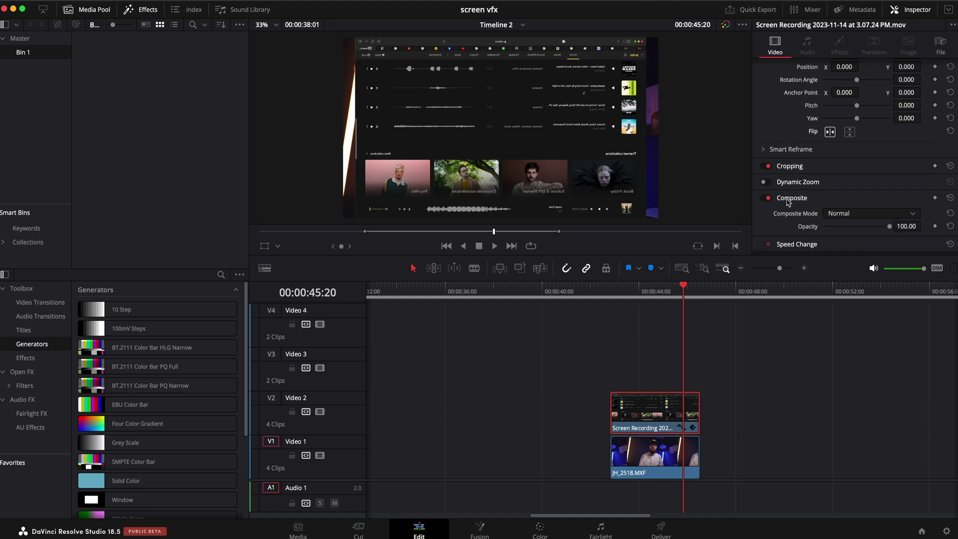
Step: Set the mirrored screen recording's Composite Mode to Add after previewing the blend modes
click(842, 214)
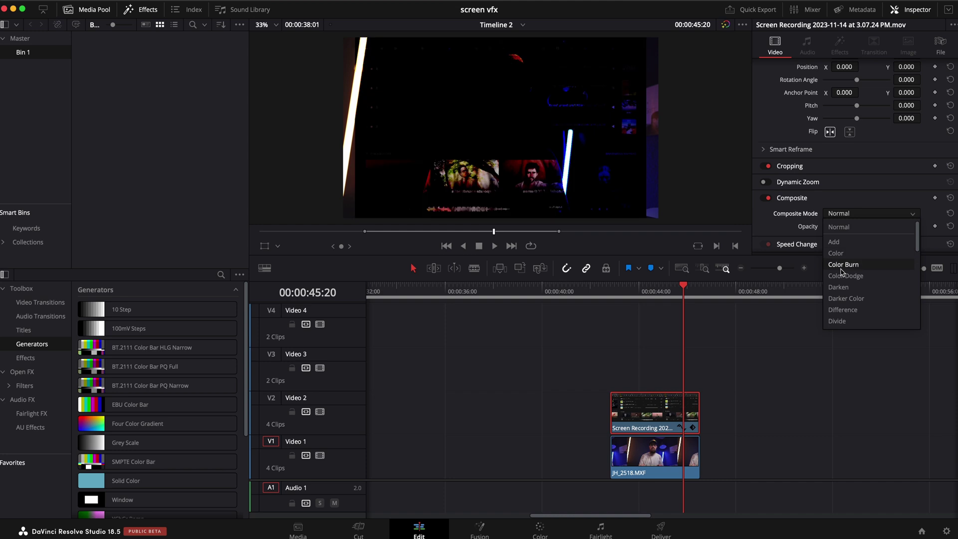
scroll(867, 303, down, 3)
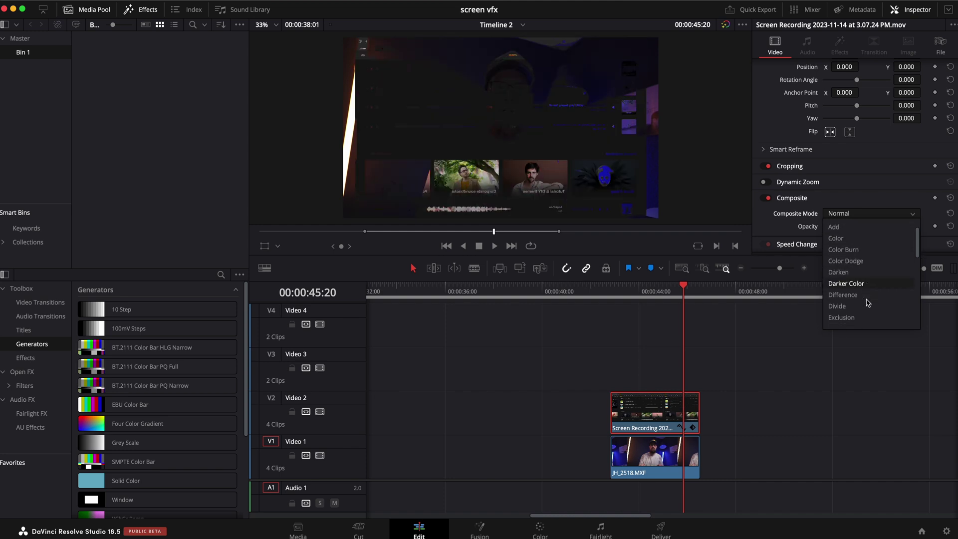
scroll(866, 303, down, 3)
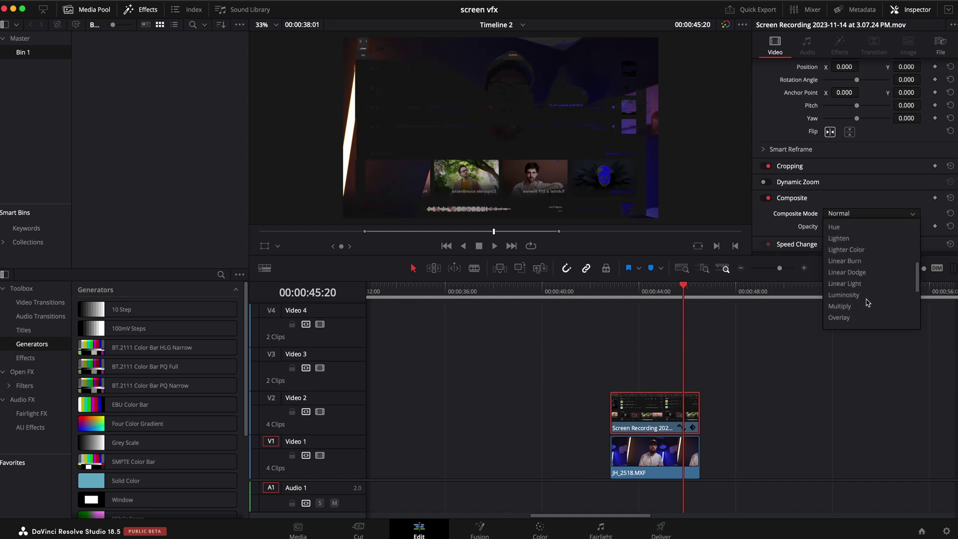
scroll(858, 298, down, 2)
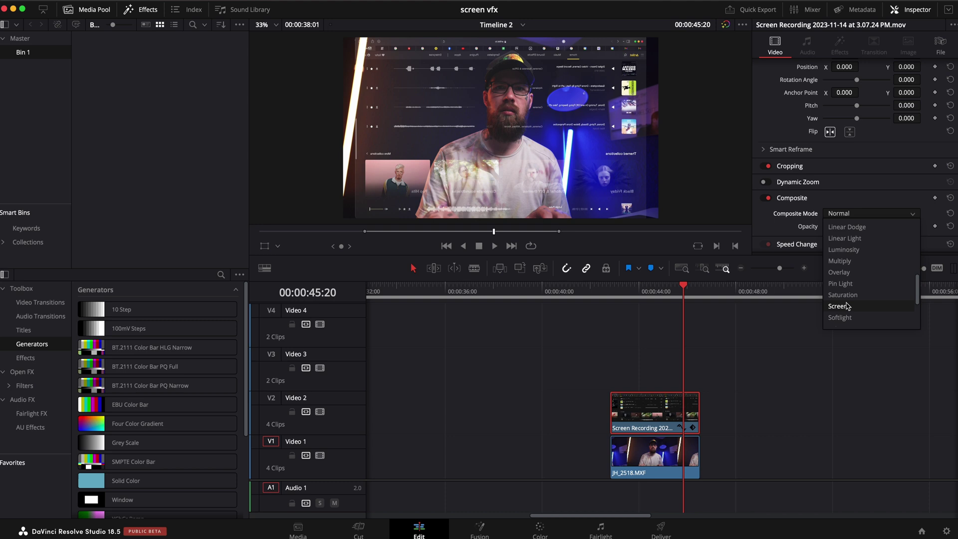
scroll(848, 280, up, 10)
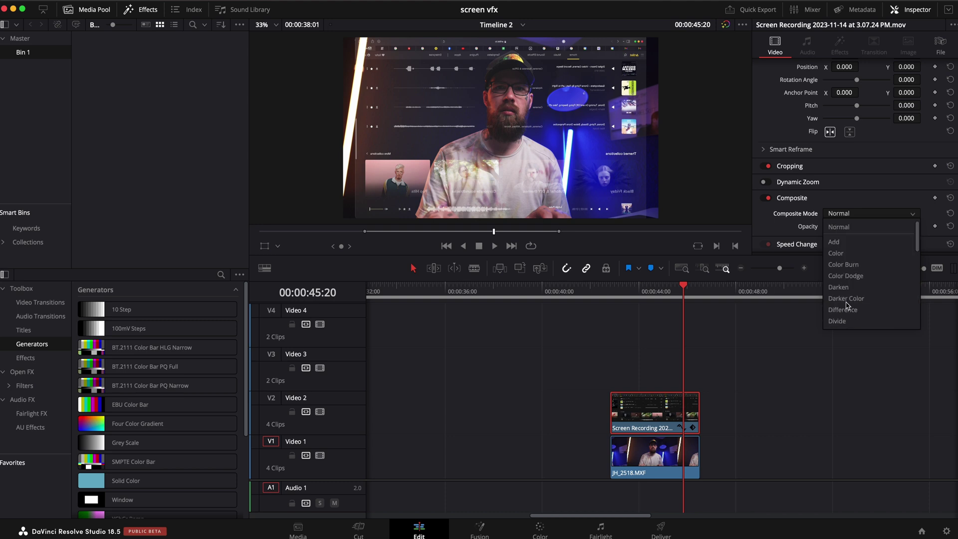
click(846, 248)
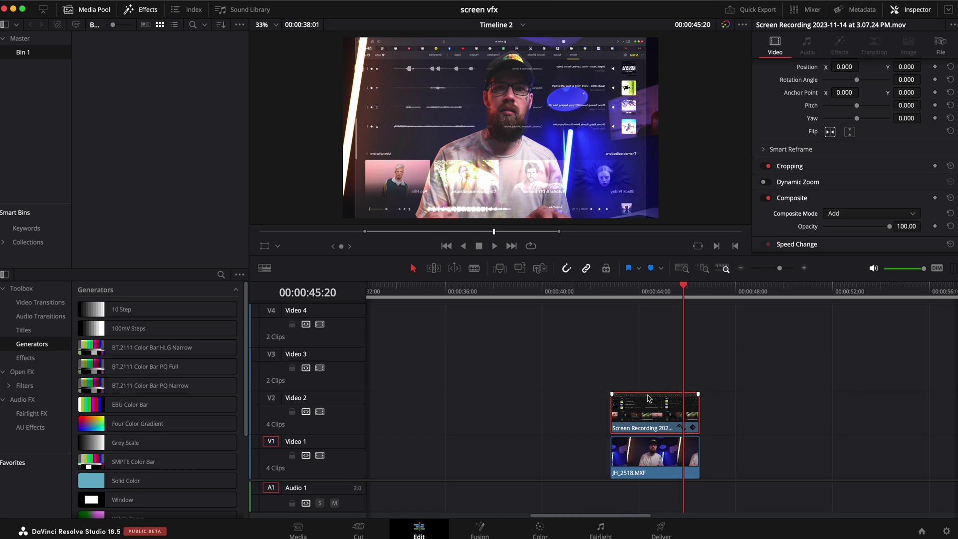
Step: Fit the viewer, then set the recording's Zoom to 1.230 and Position to -145, -27
scroll(564, 53, up, 5)
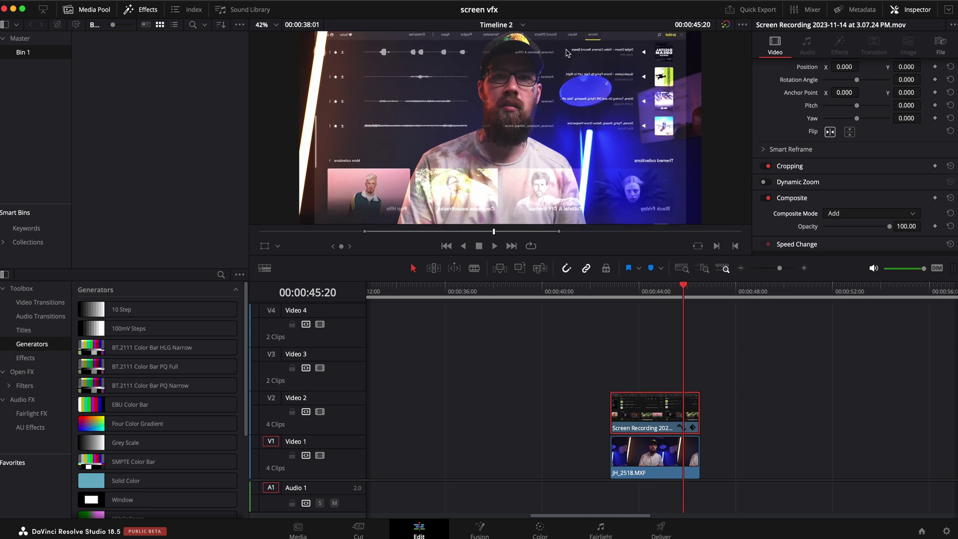
click(270, 26)
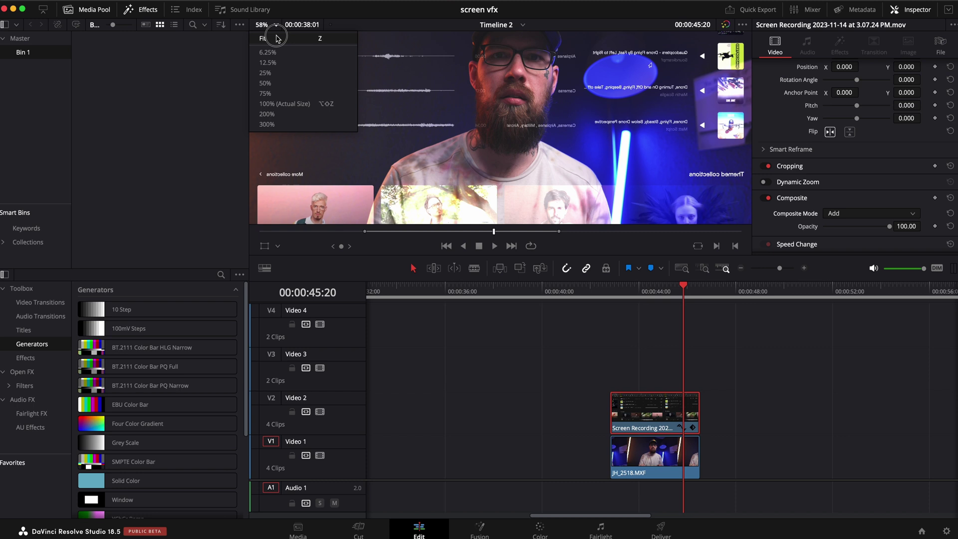
click(263, 38)
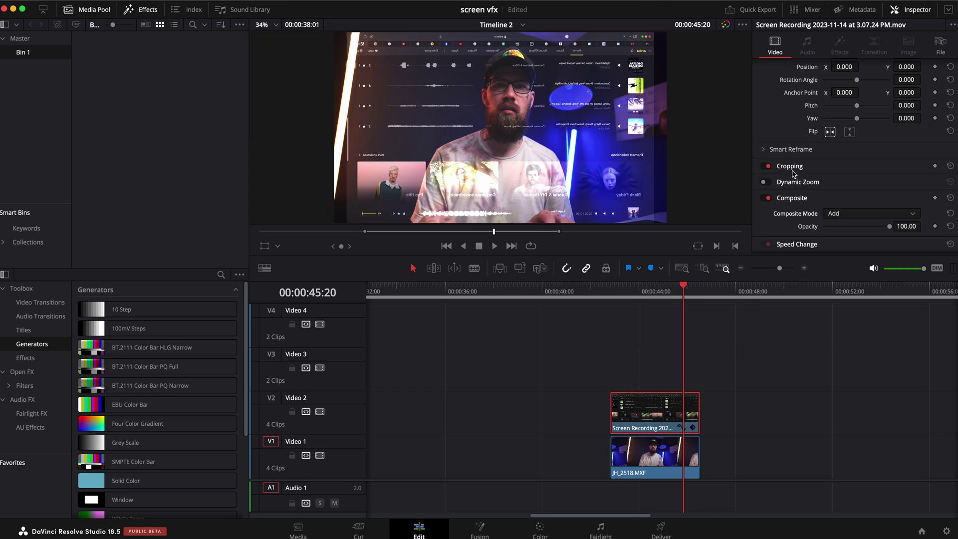
scroll(787, 156, up, 2)
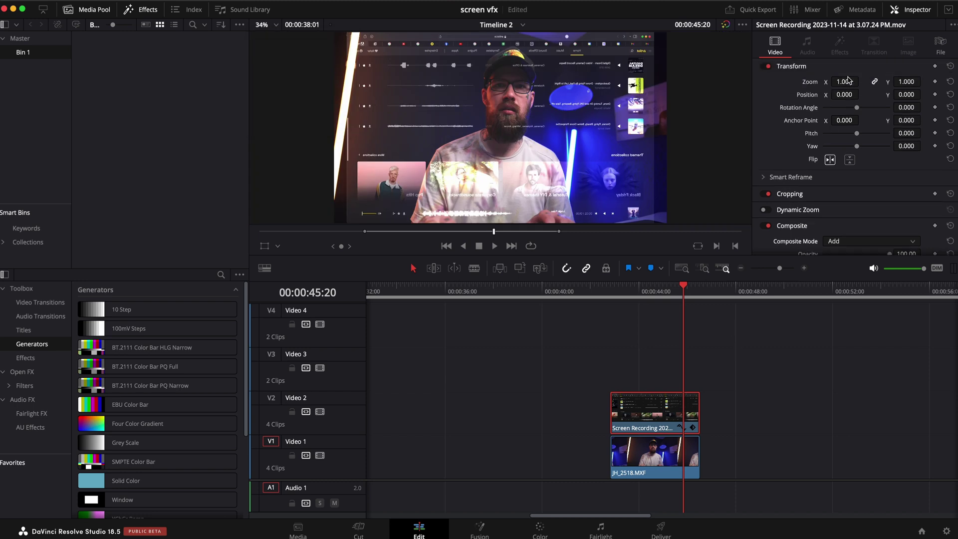
mouse_move(849, 85)
mouse_down()
mouse_move(880, 88)
mouse_move(849, 81)
mouse_up()
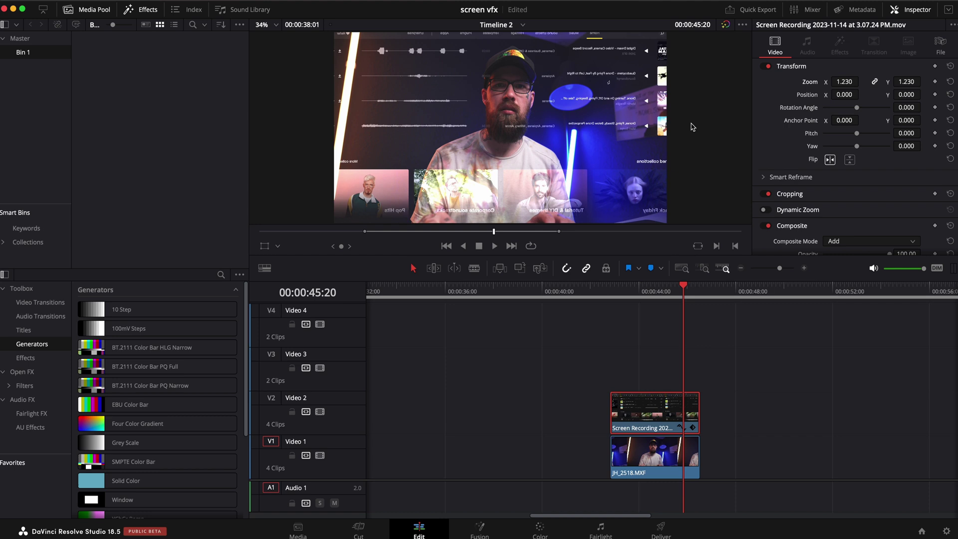
drag(904, 95, 845, 97)
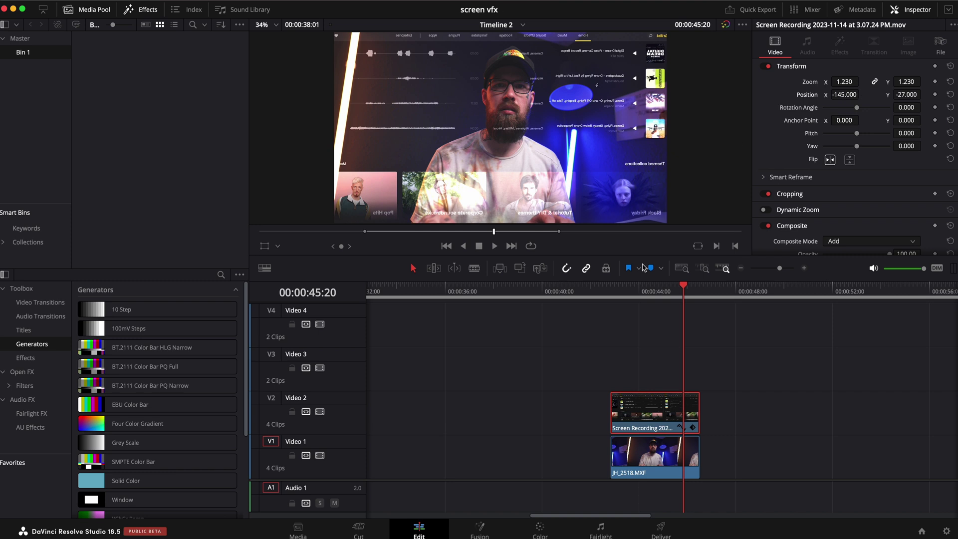
Step: Preview the blended overlay playback from the start, then select the JH_2518.MXF clip on V1
click(693, 290)
click(611, 289)
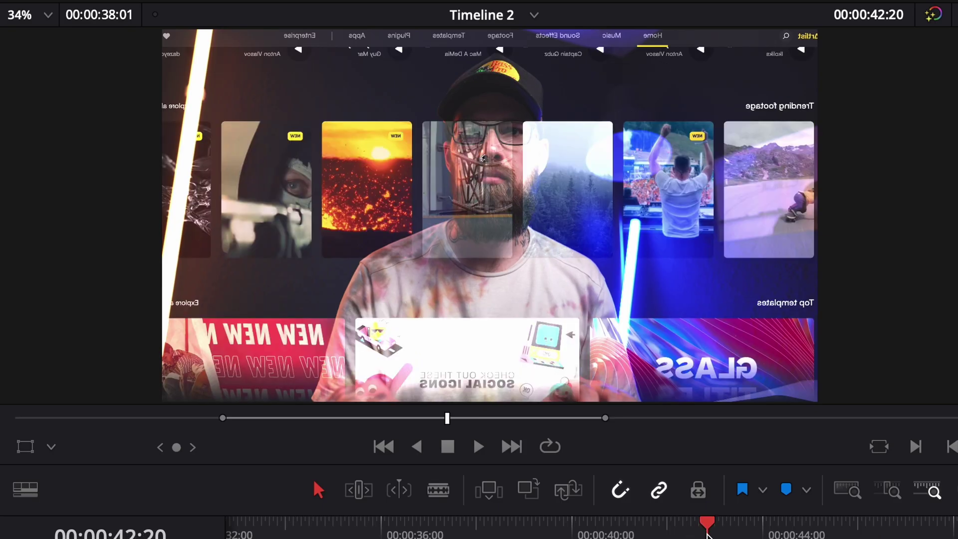
key(space)
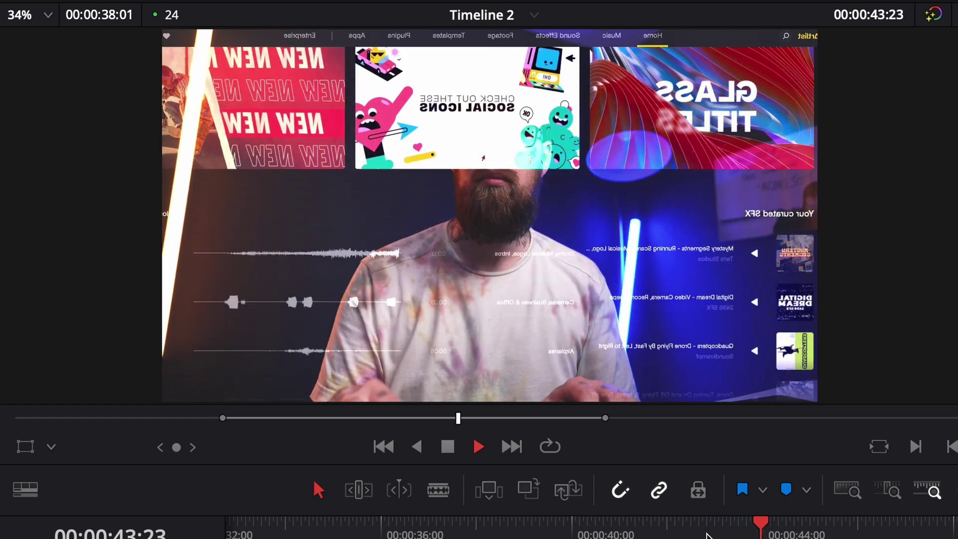
key(space)
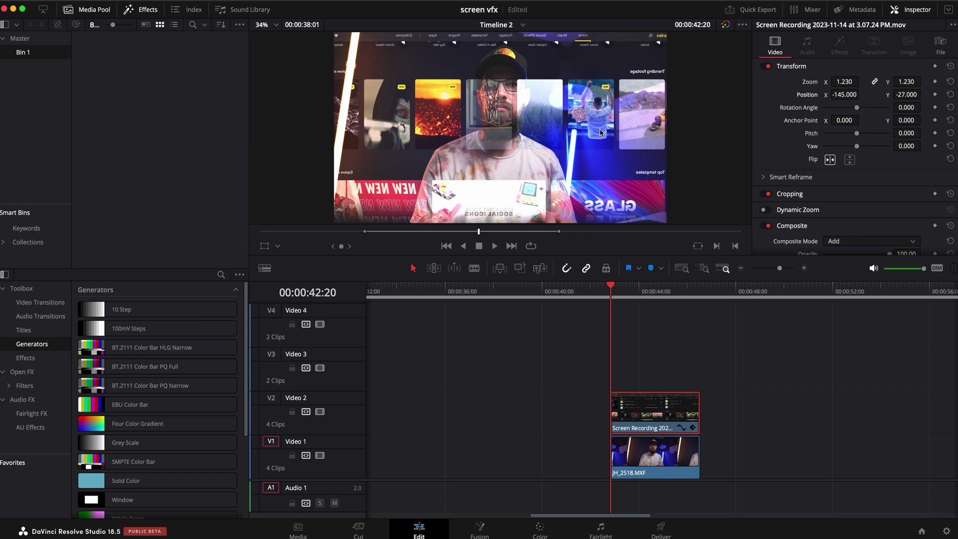
key(space)
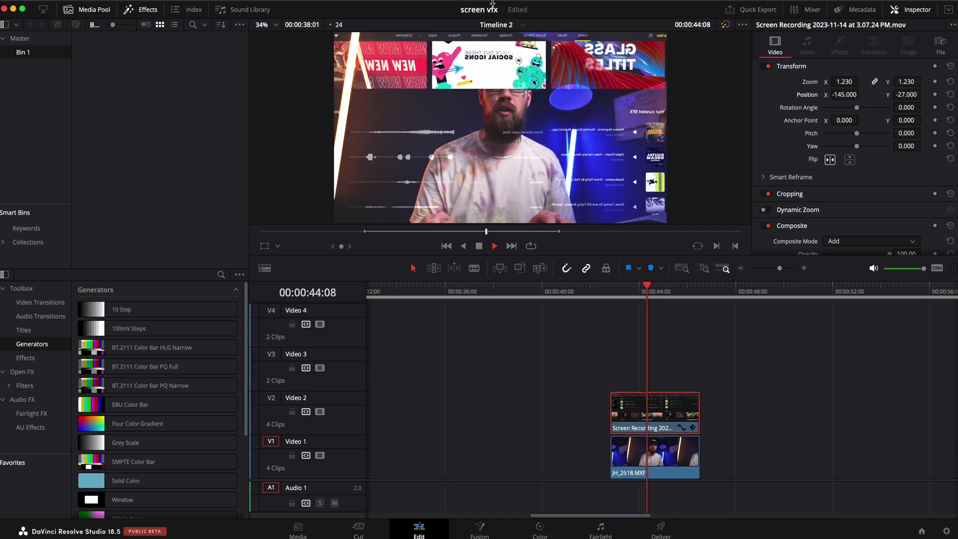
key(space)
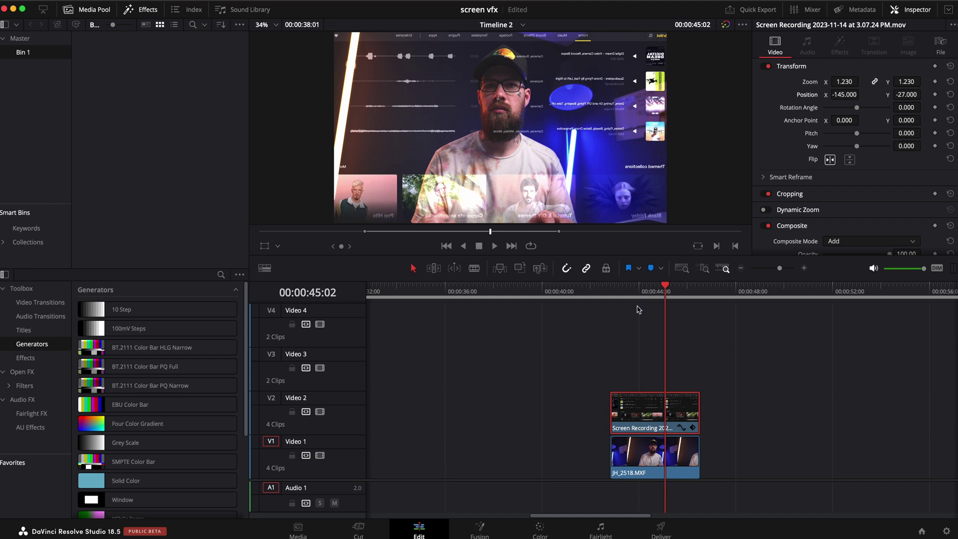
click(675, 448)
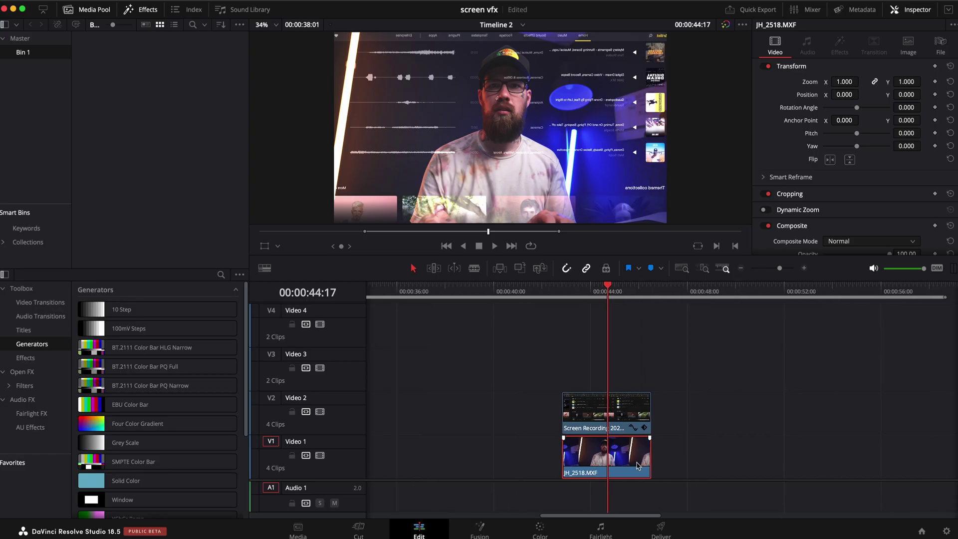
Step: On the Color page, pull down the face clip's shadows in Custom Curves
click(541, 529)
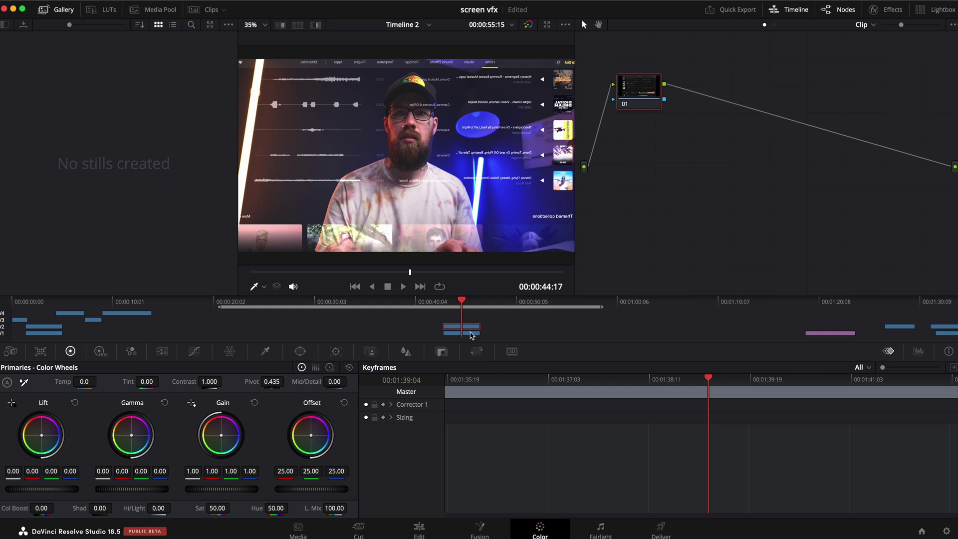
click(469, 334)
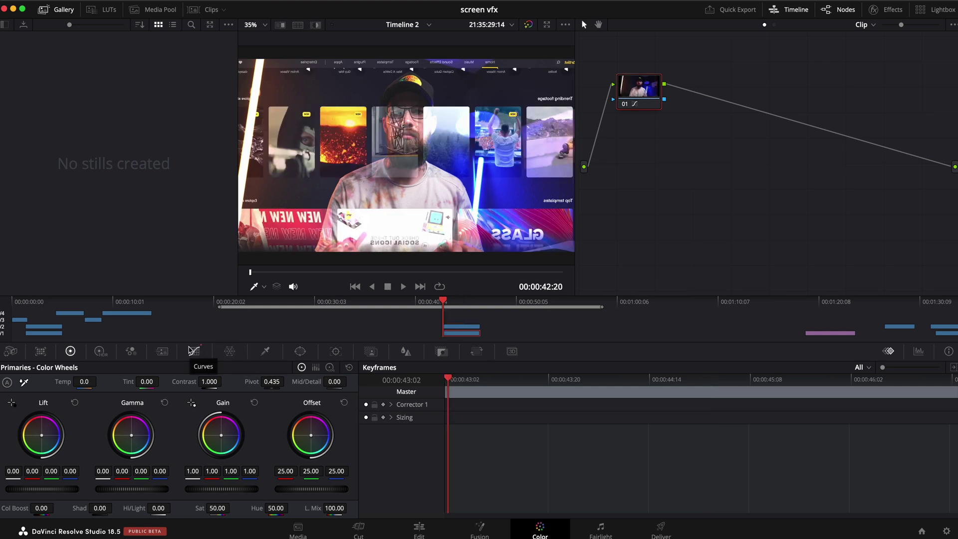
click(195, 352)
drag(65, 480, 68, 489)
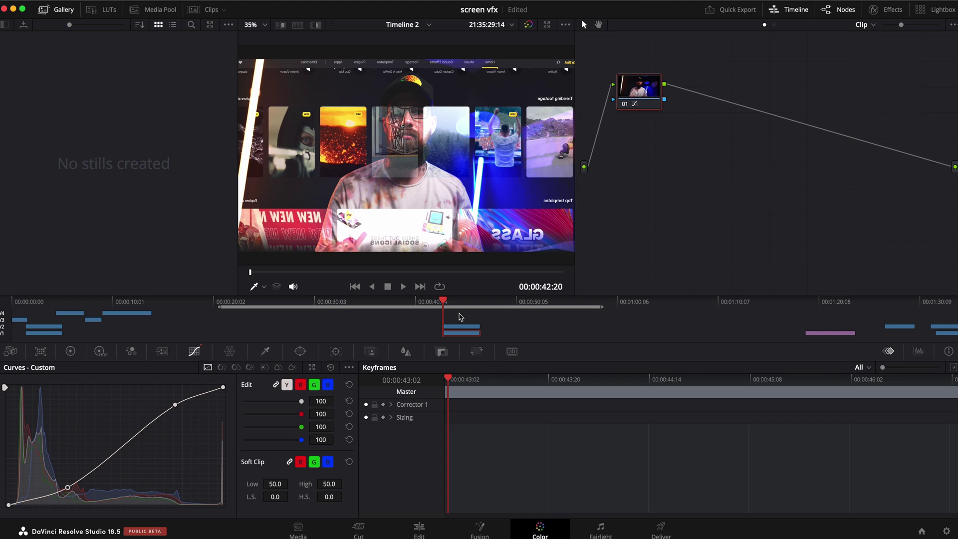
Step: Darken the screen recording's shadows and lift its upper curve slightly, then return to Edit
click(459, 328)
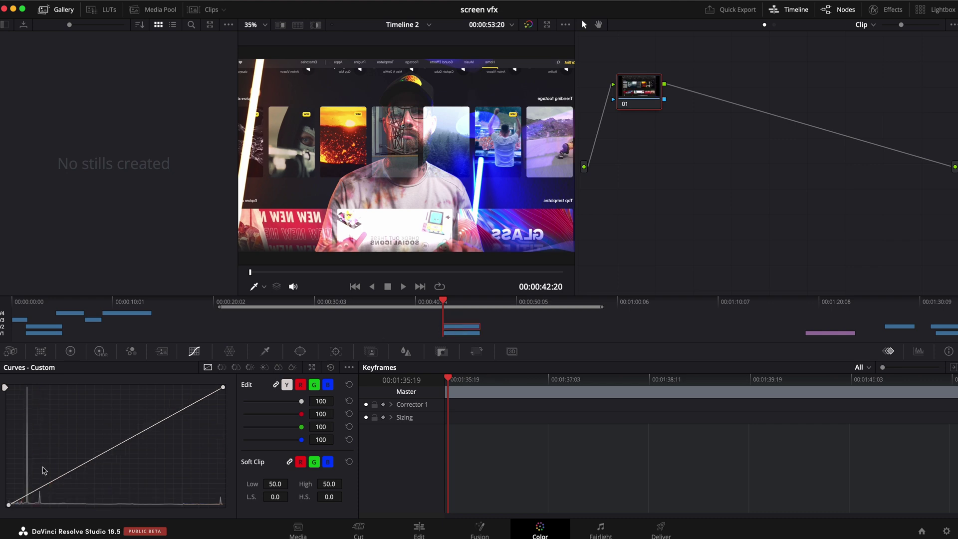
drag(57, 479, 60, 485)
click(184, 409)
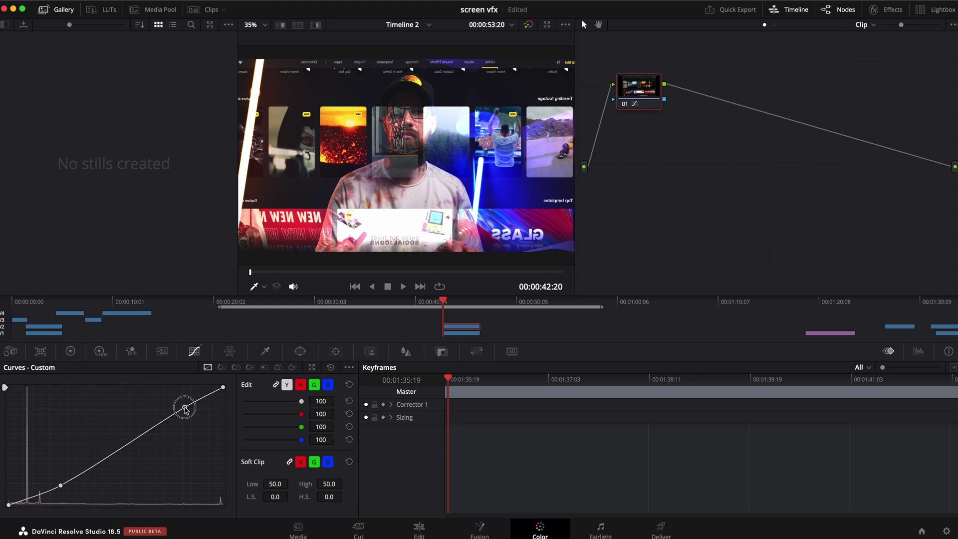
drag(185, 409, 182, 404)
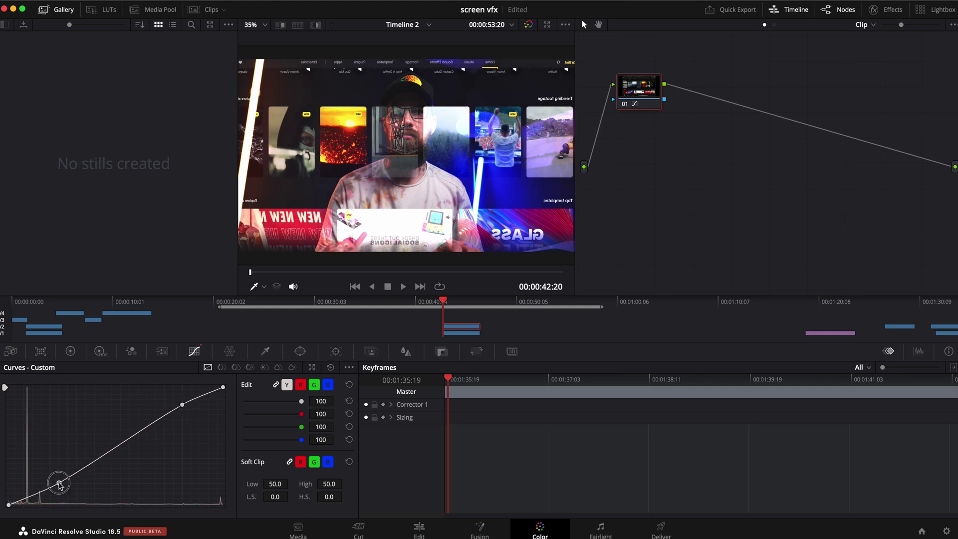
drag(59, 485, 58, 482)
click(419, 529)
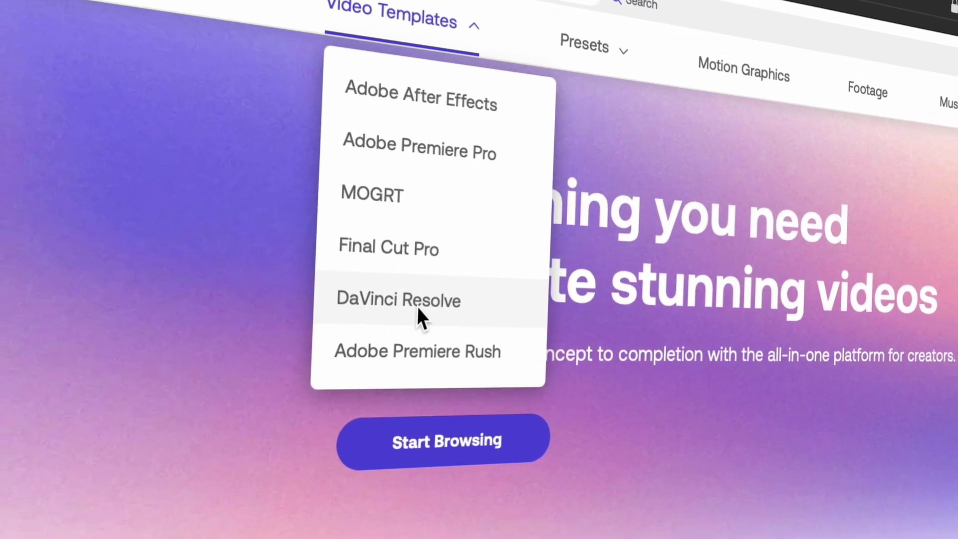
Step: Filter Motion Array's Video Templates to DaVinci Resolve and scroll through the template grid
click(397, 312)
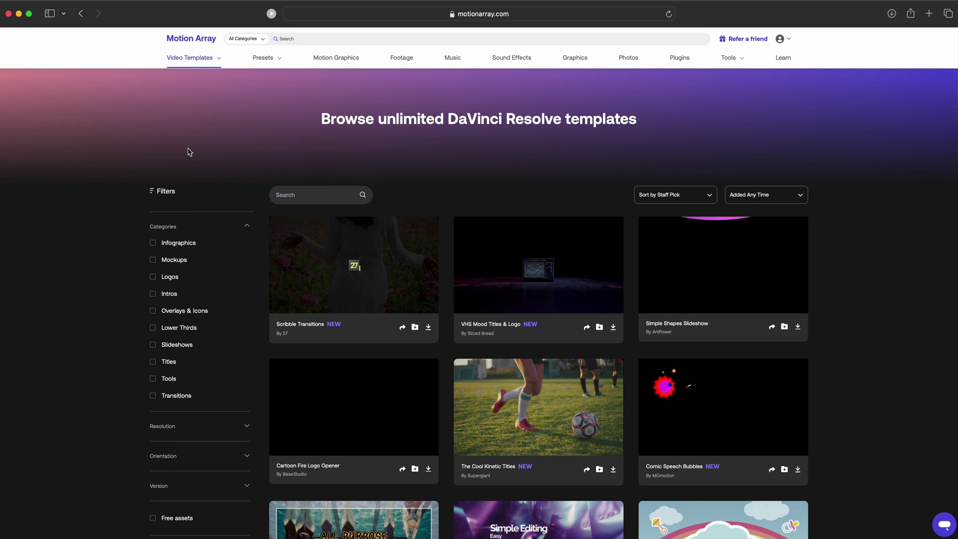
scroll(188, 149, down, 6)
scroll(189, 150, down, 4)
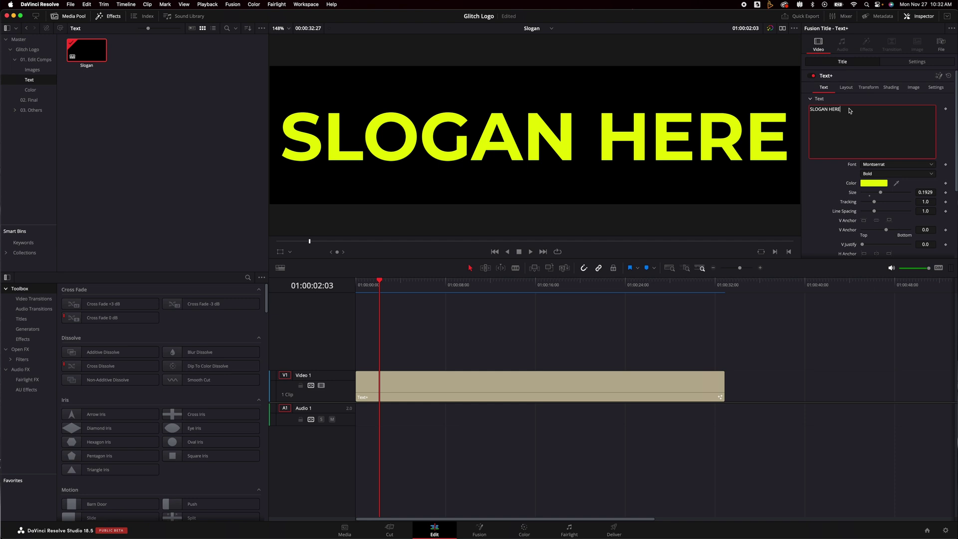
Step: Enter the creator's name as the Text+ text, make it cyan, raise background blue, enlarge the logo
text(JOSH HANES)
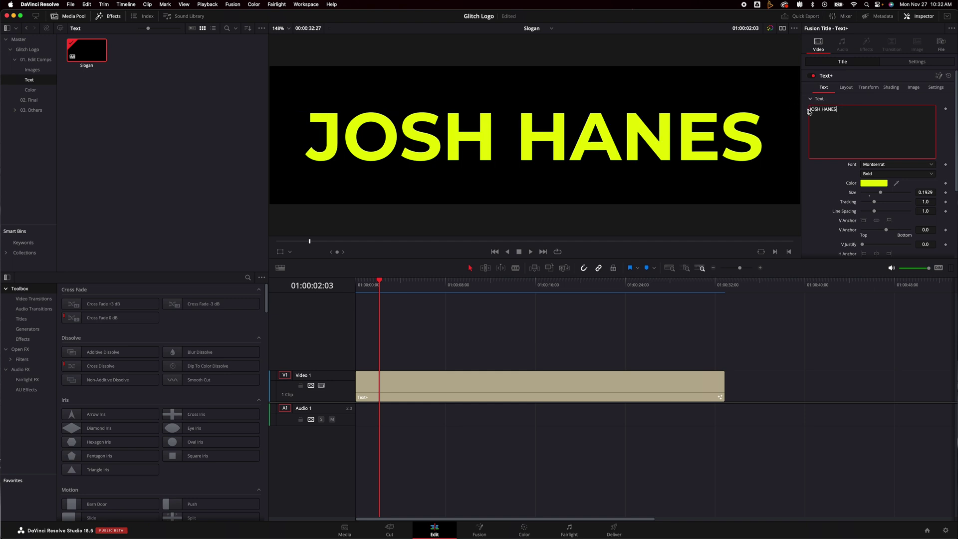
click(877, 183)
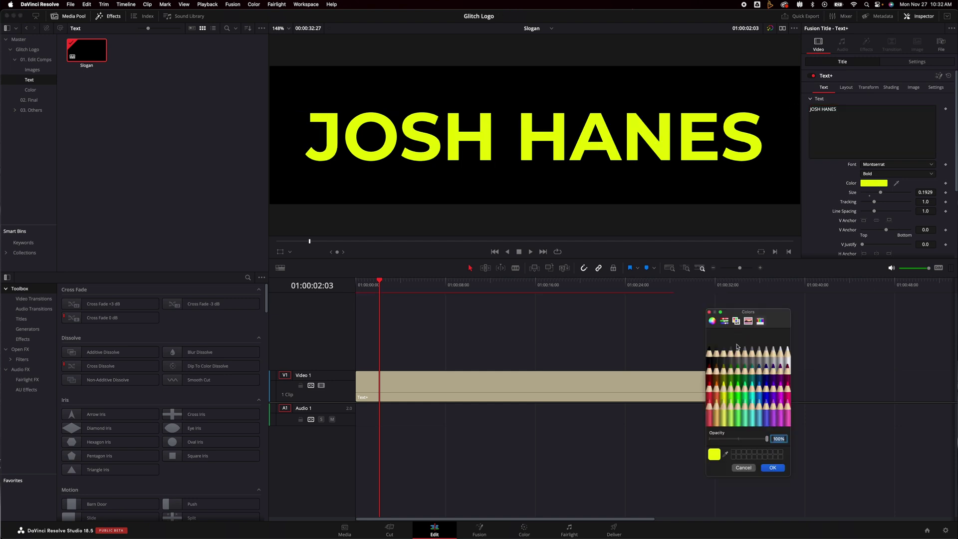
click(753, 387)
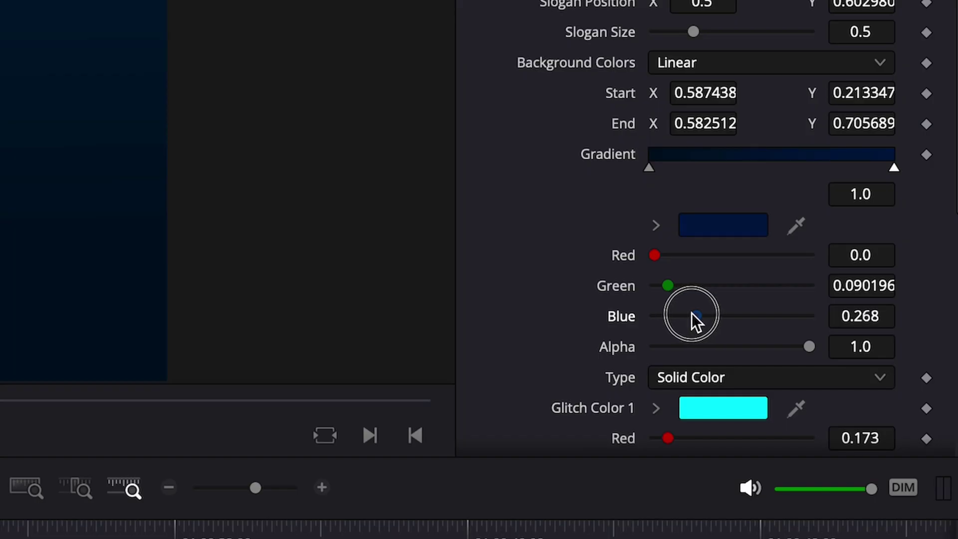
mouse_move(691, 313)
mouse_down()
mouse_move(701, 313)
mouse_move(693, 314)
mouse_up()
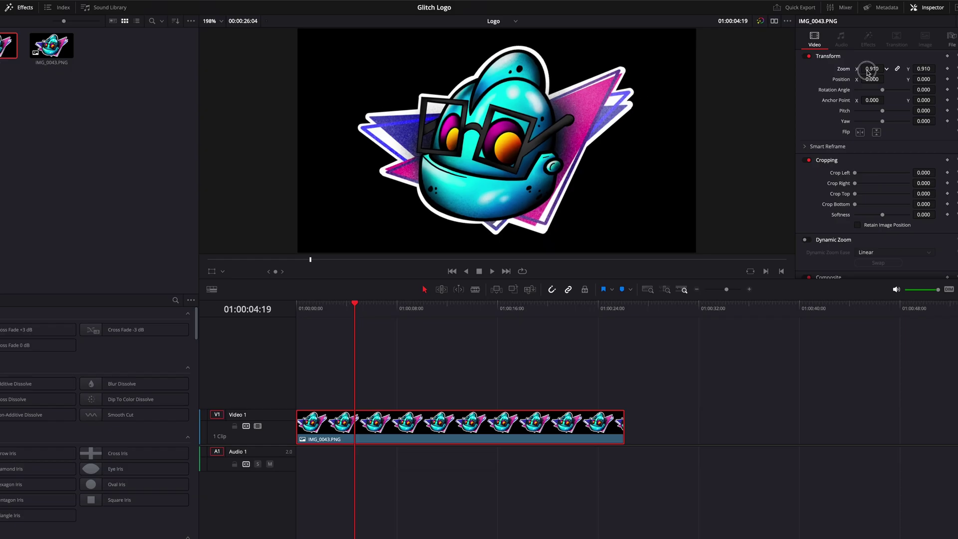
drag(869, 72, 882, 72)
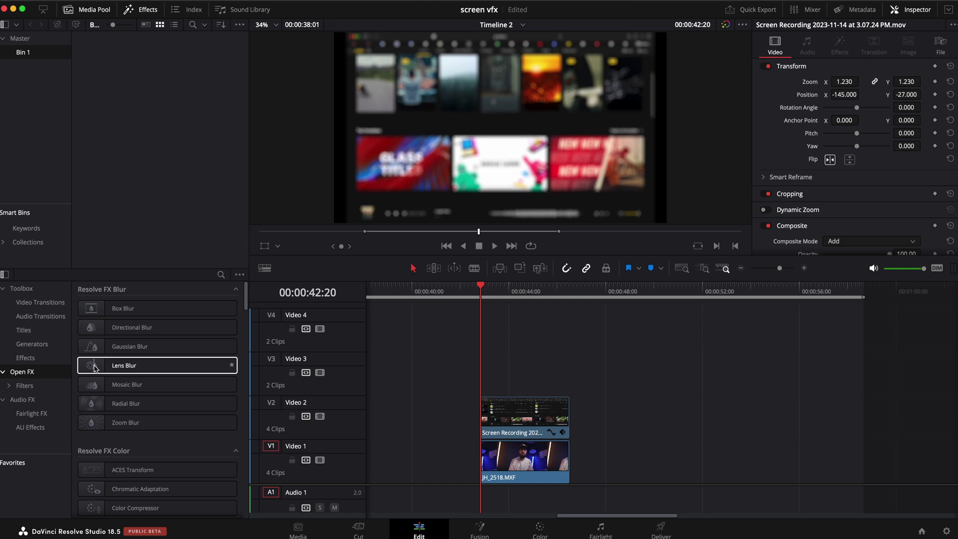
Step: Apply Lens Blur to the V2 screen recording and V1 face clip, disabling the face clip's blur
click(106, 367)
drag(95, 368, 497, 425)
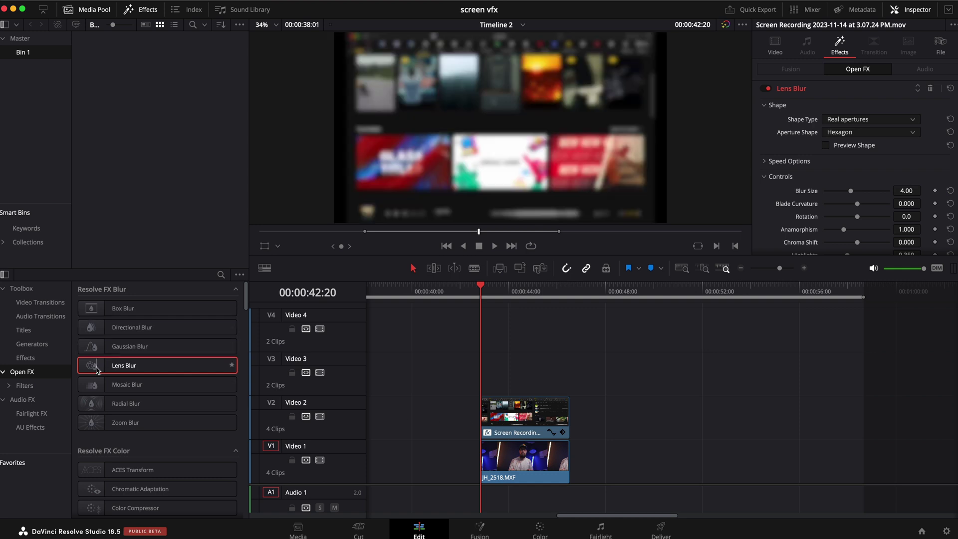
drag(115, 366, 537, 464)
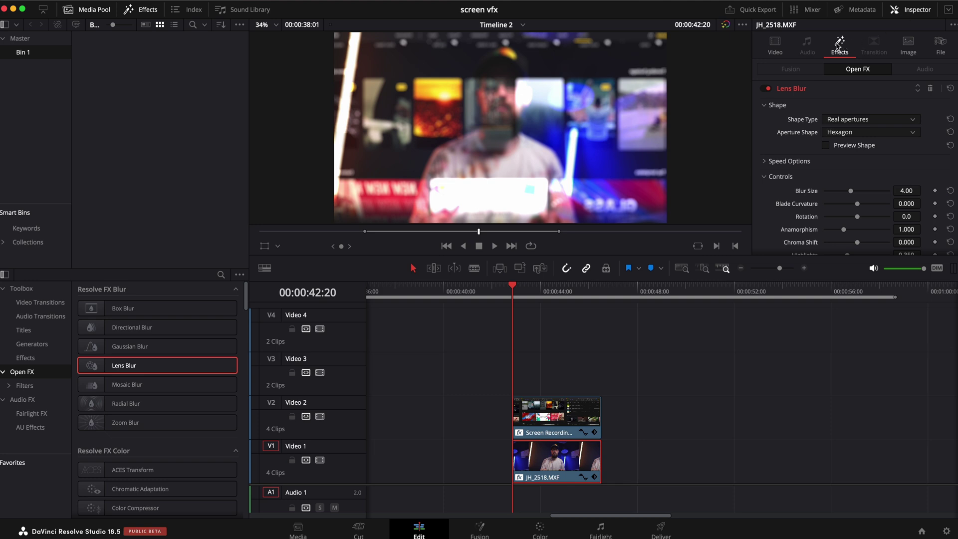
click(766, 88)
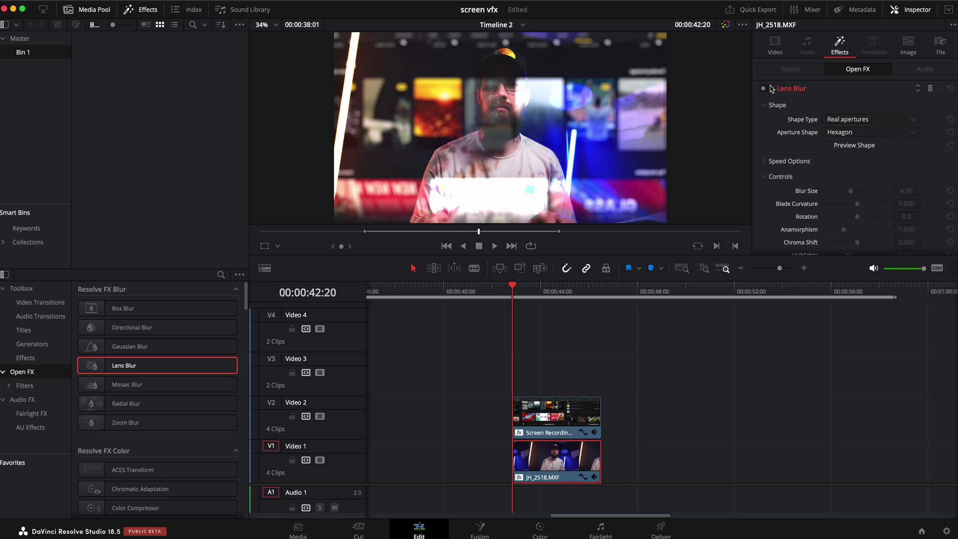
click(547, 420)
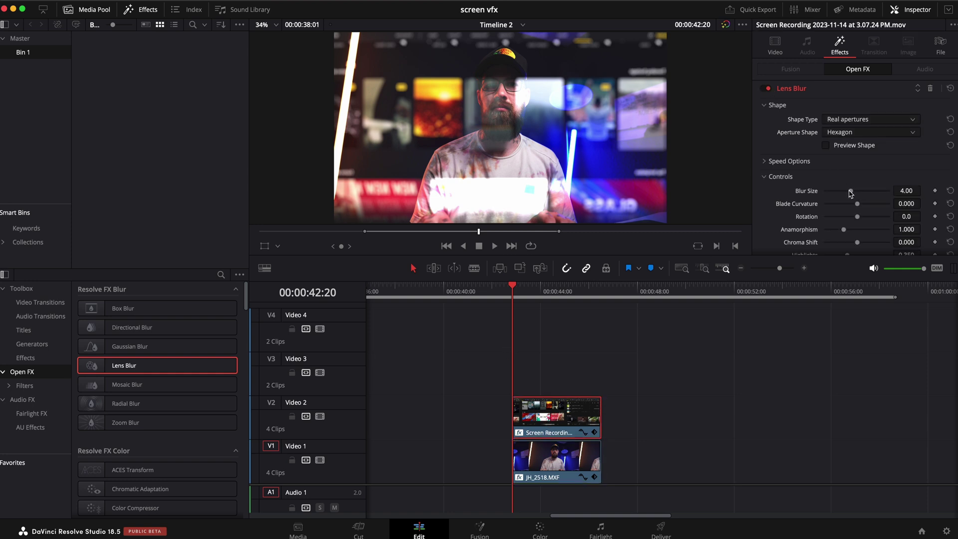
Step: Keyframe the recording's Blur Size to 4.26 at 00:00:44:15 and 0 at the earlier keyframe
drag(851, 193, 855, 193)
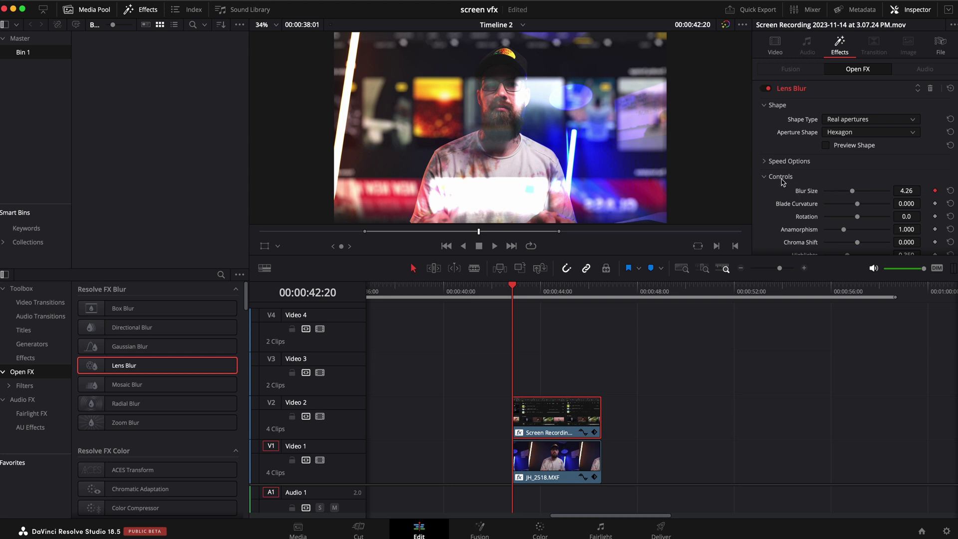
drag(522, 300, 556, 297)
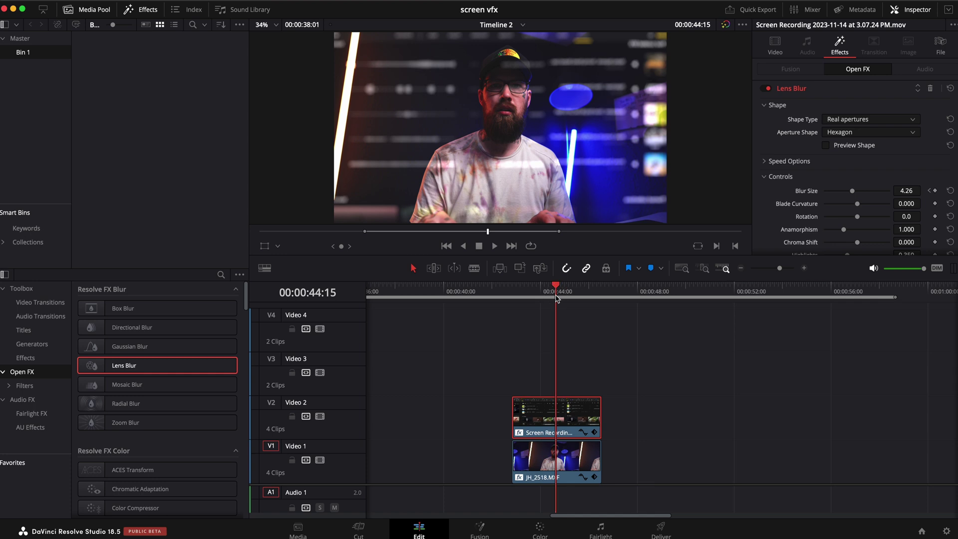
click(935, 191)
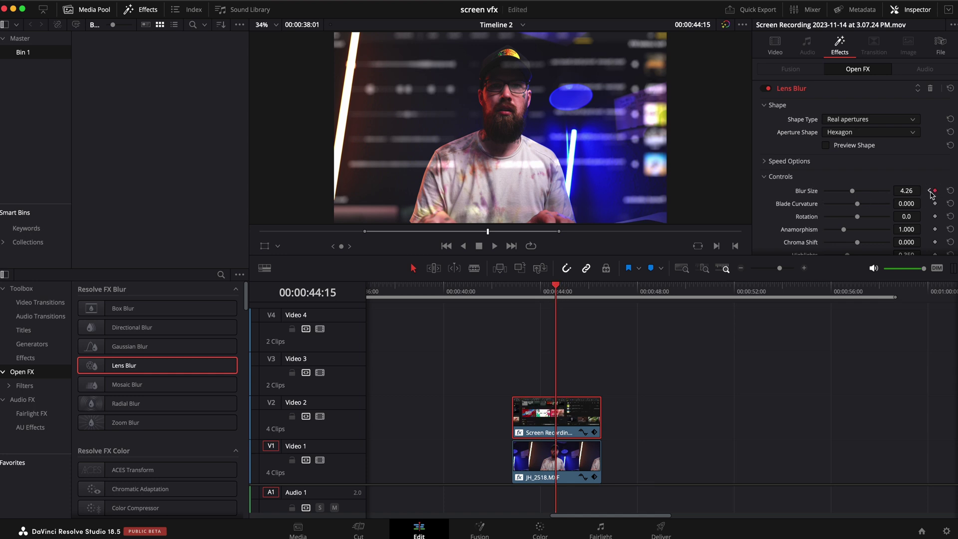
click(930, 191)
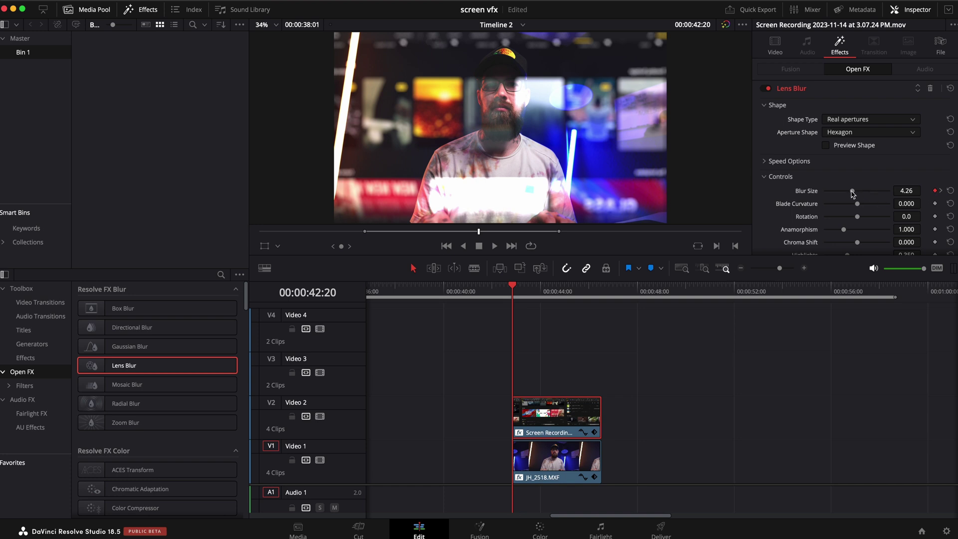
drag(853, 193, 820, 194)
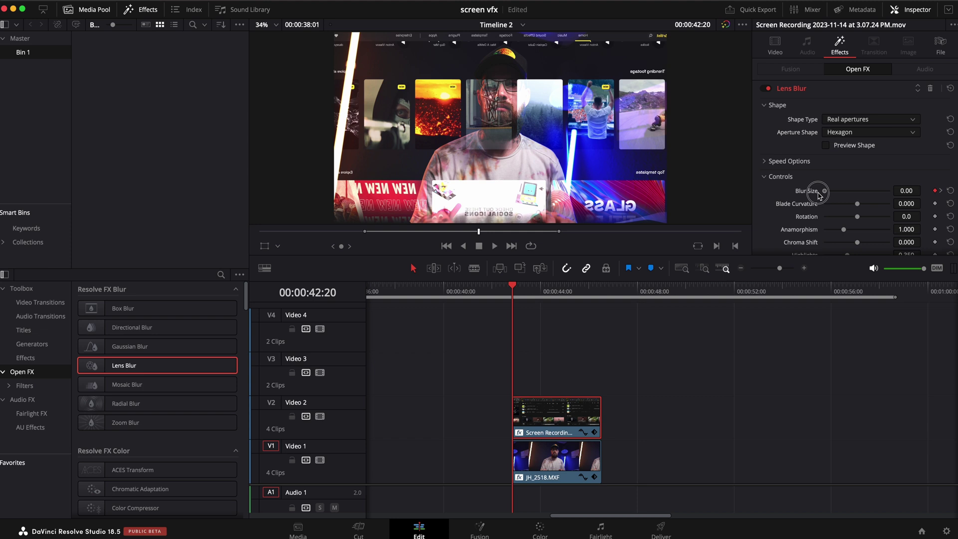
Step: Play back the lens blur ramp from the start of the effect to check it
key(space)
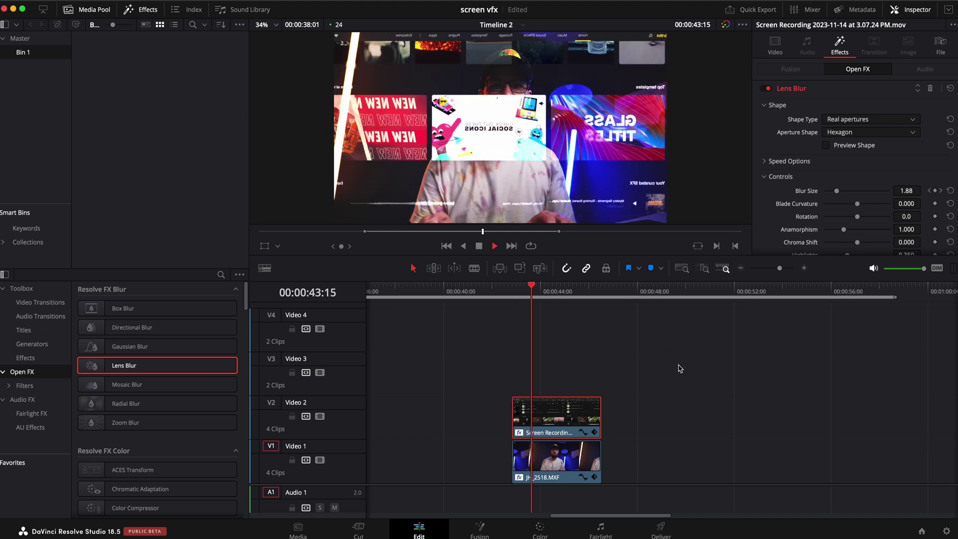
key(space)
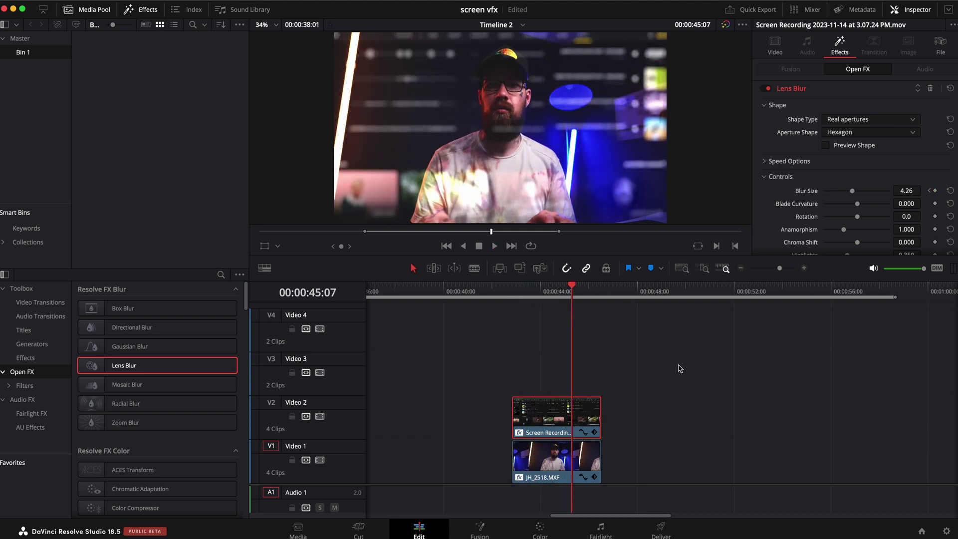
click(515, 298)
key(space)
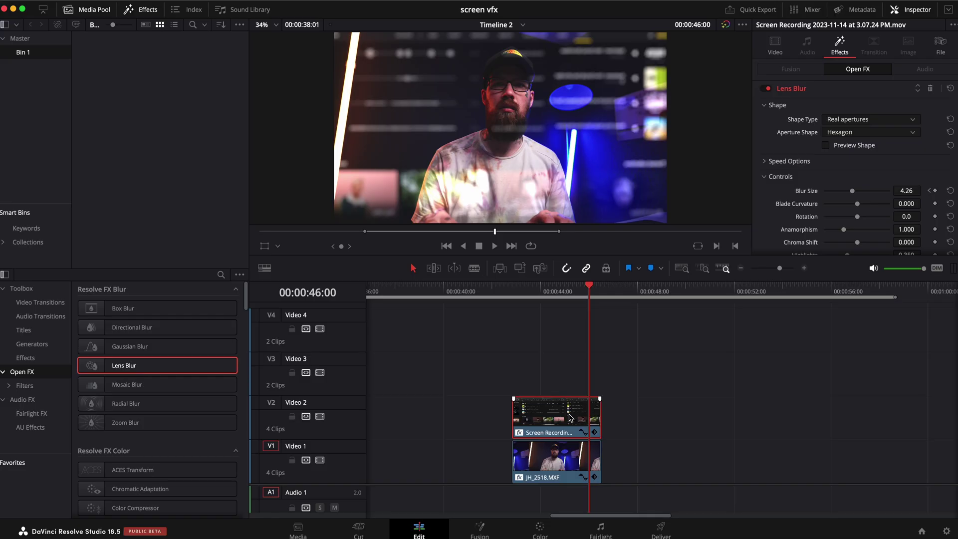
Step: Check the existing 44:15 blur keyframe, then enable Lens Blur on JH_2518.MXF, keyframing Blur Size at 4.00
click(929, 192)
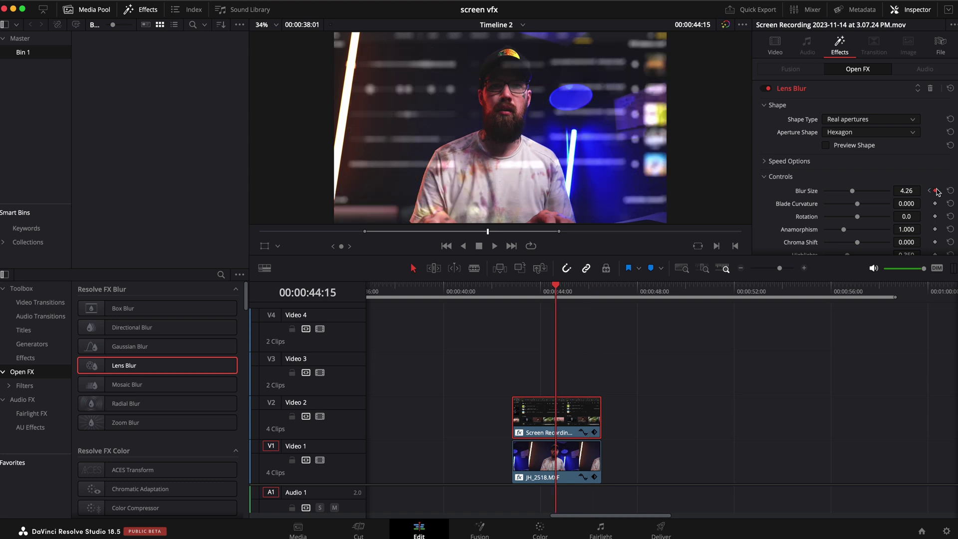
click(929, 191)
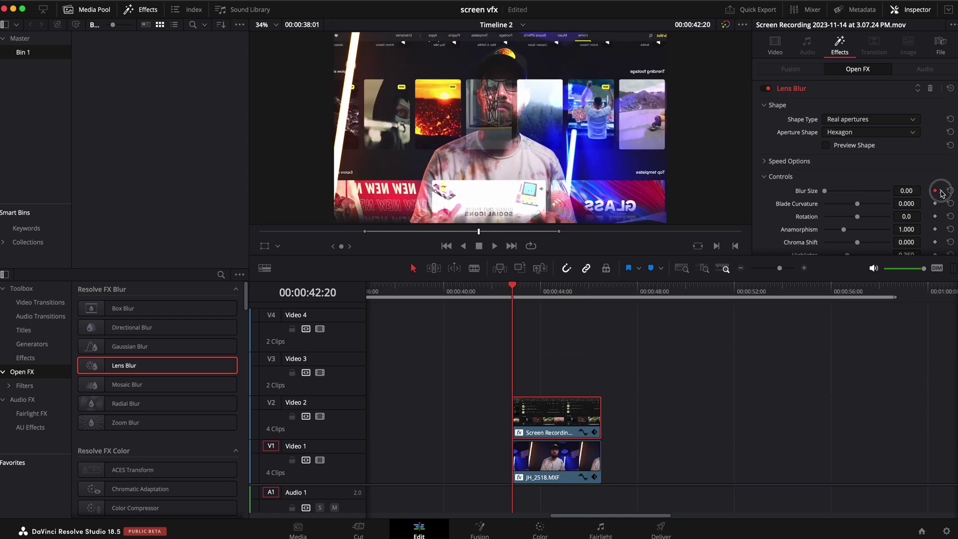
click(941, 191)
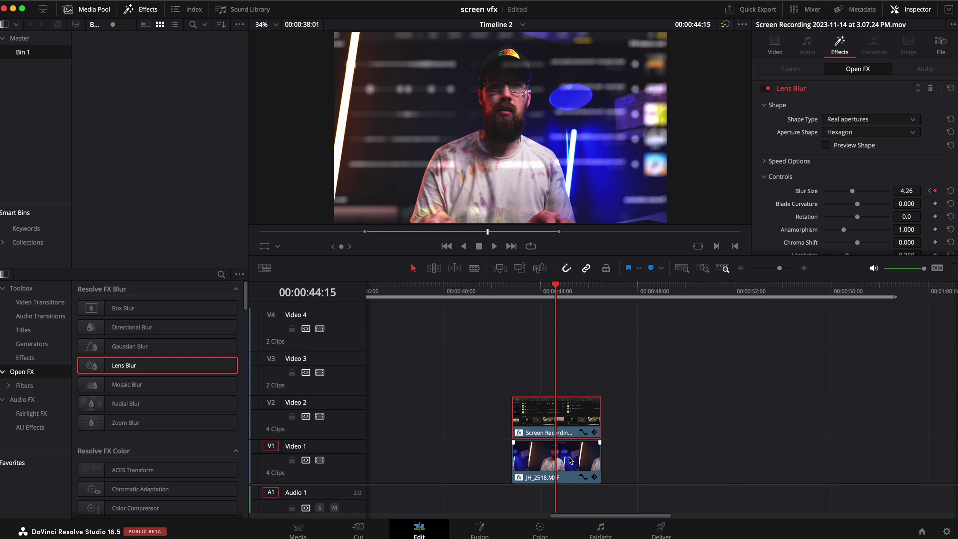
click(572, 460)
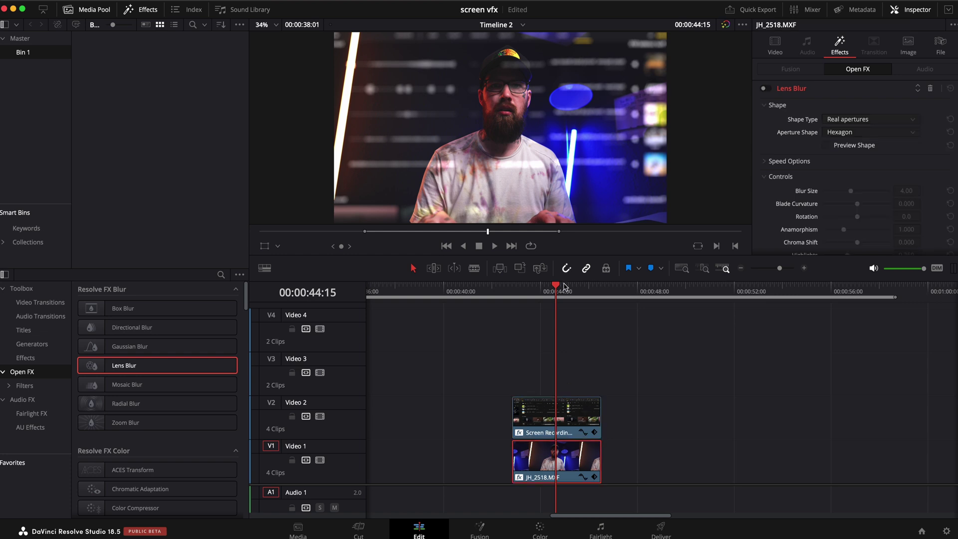
click(770, 89)
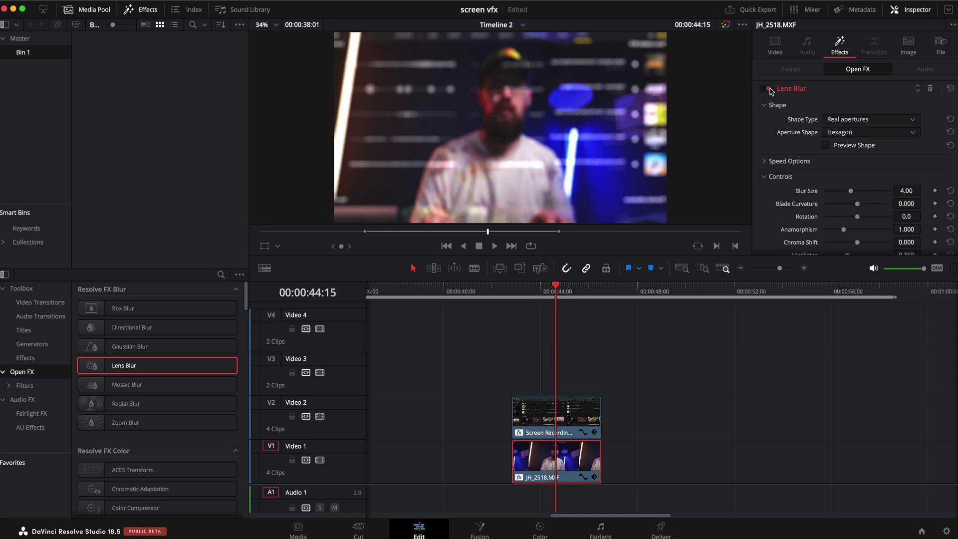
click(935, 191)
Step: Set the face clip's Blur Size to 0 at the 44:15 keyframe and play back the transition
drag(559, 299, 519, 295)
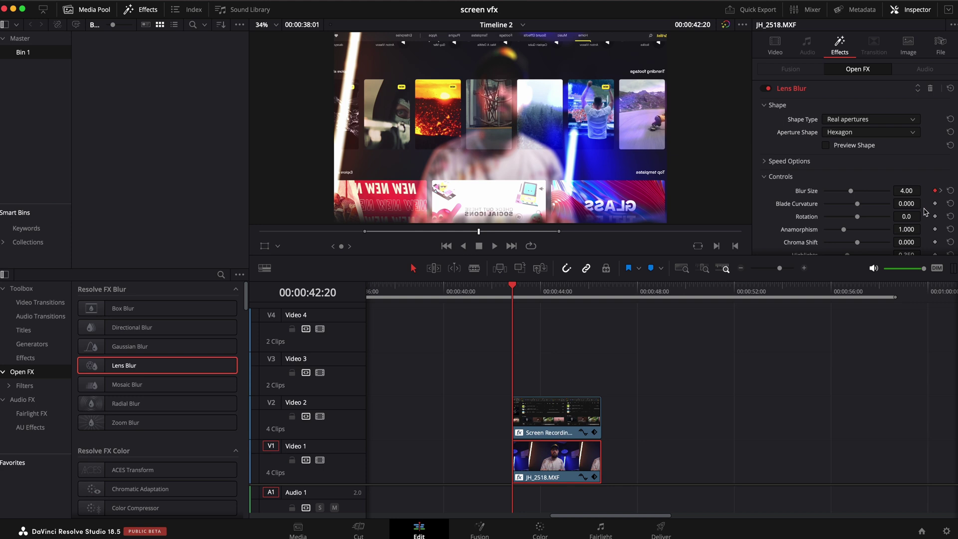
click(941, 192)
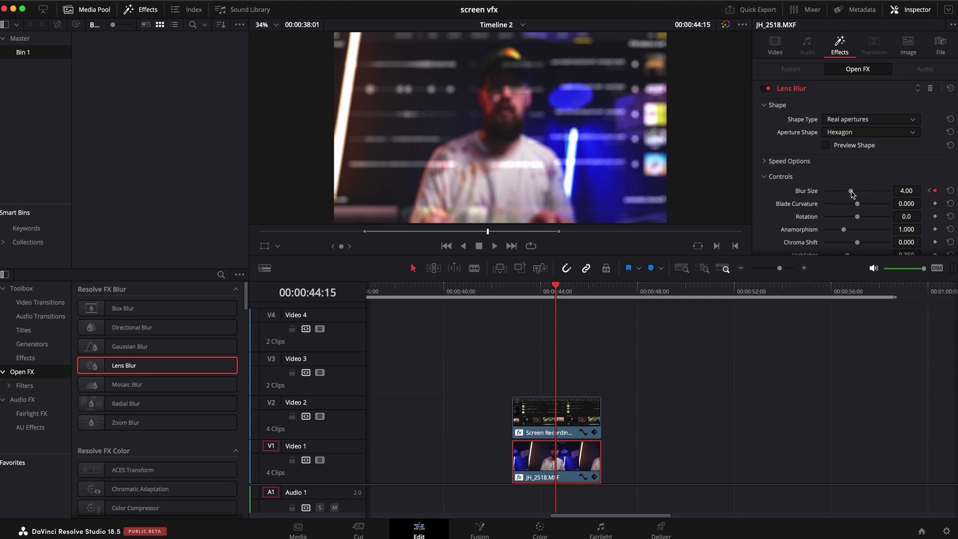
drag(851, 191, 823, 191)
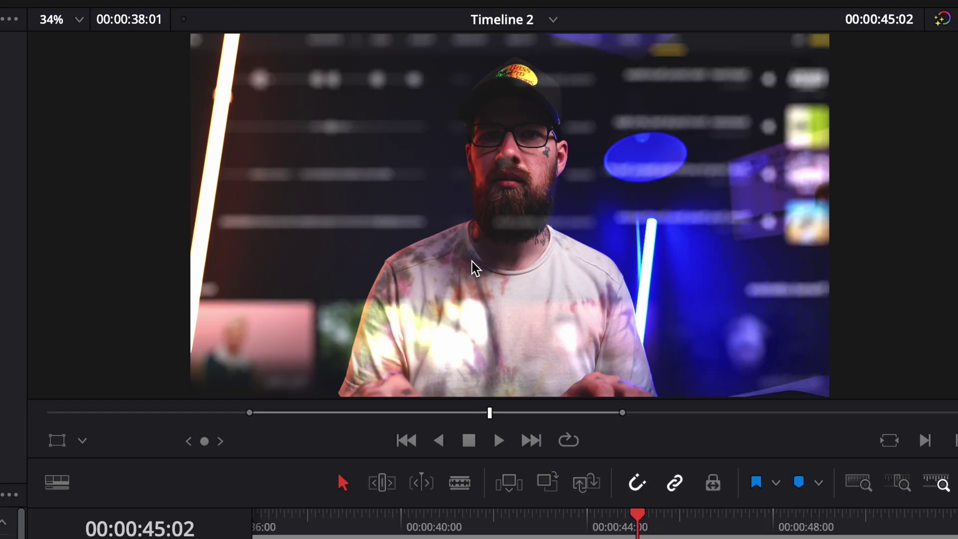
drag(634, 526, 533, 532)
key(space)
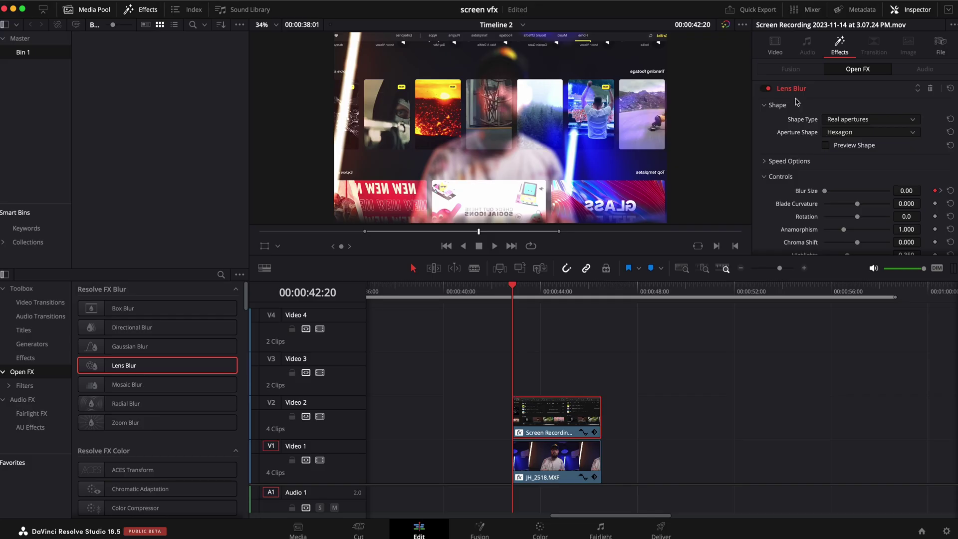
Step: Keyframe Zoom from 1.230 at 42:20 to 1.400 at 44:15 with Ease In, then preview it
click(775, 45)
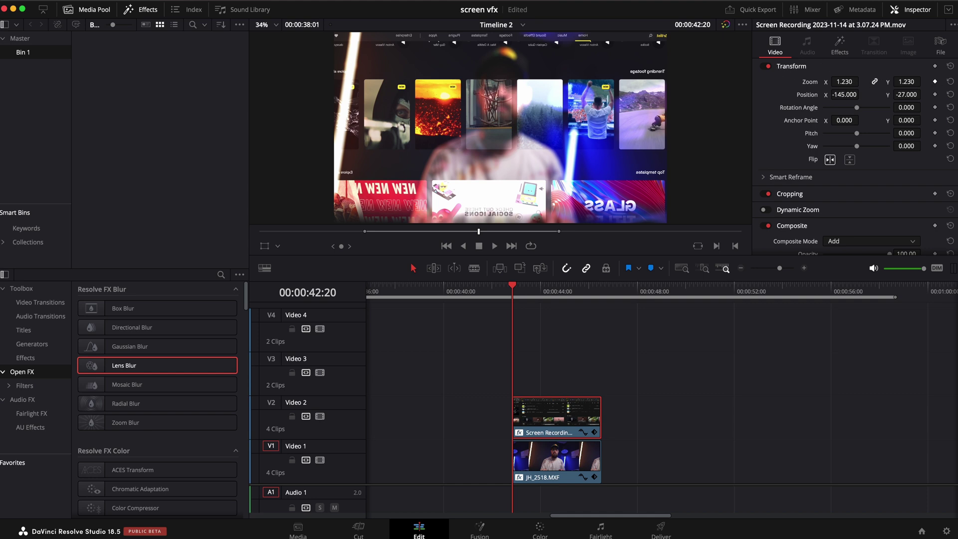
click(935, 95)
drag(524, 293, 556, 295)
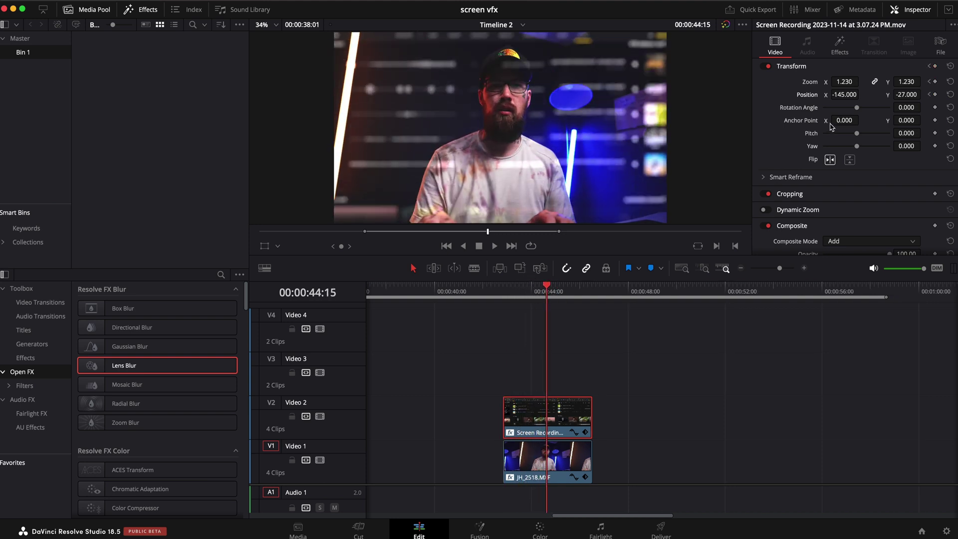
drag(852, 83, 856, 84)
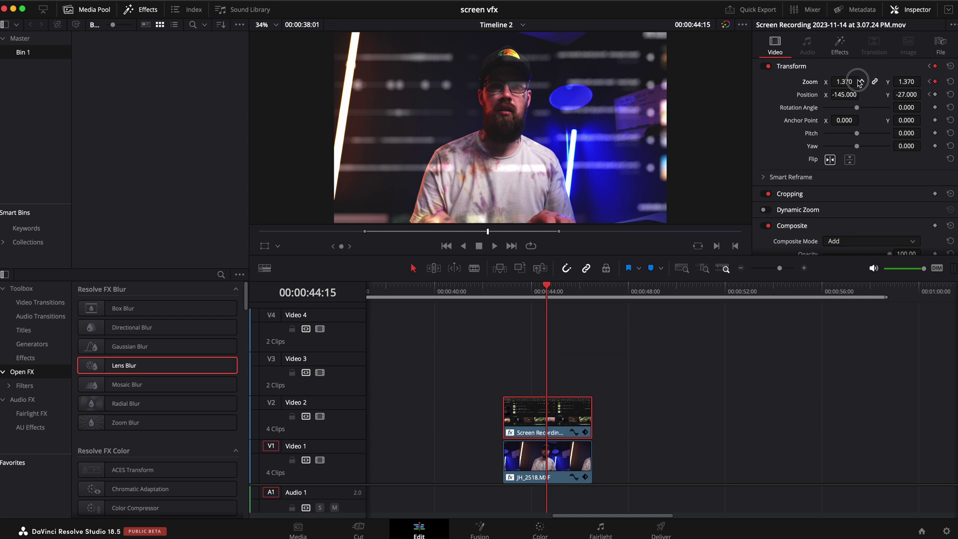
drag(859, 82, 861, 83)
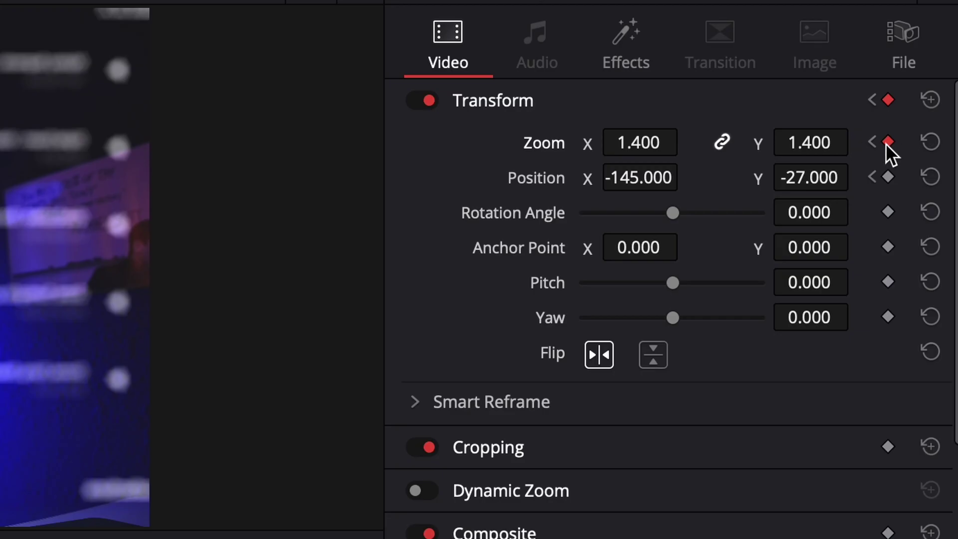
right_click(934, 81)
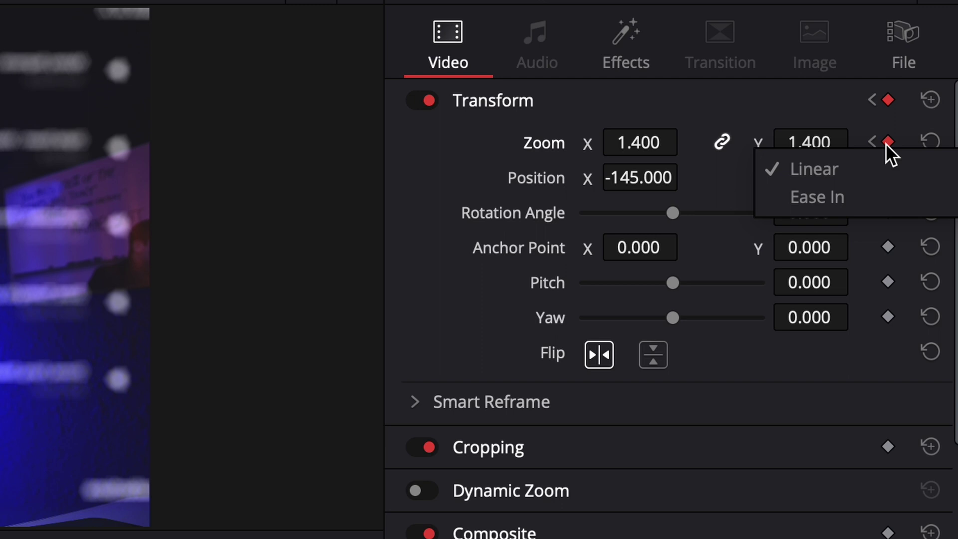
click(834, 190)
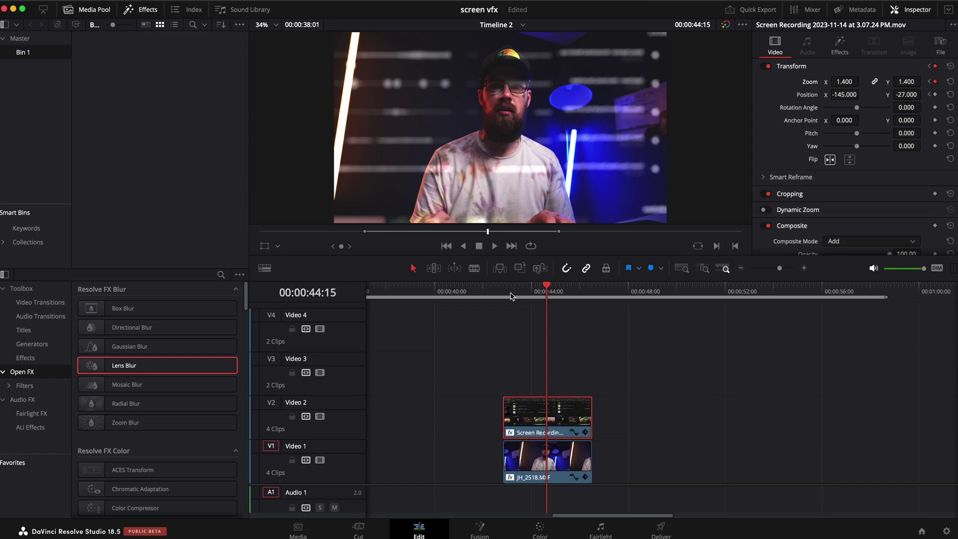
drag(510, 296, 503, 296)
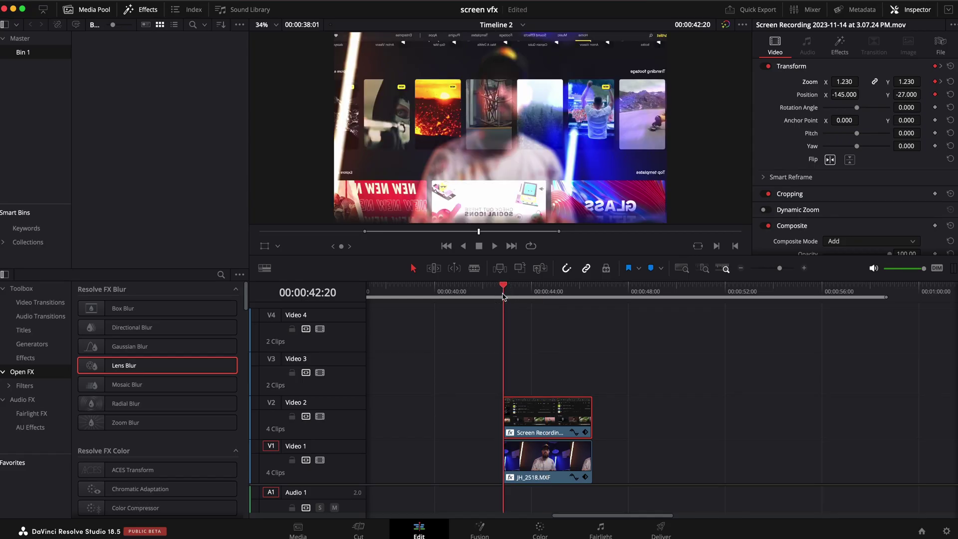
key(space)
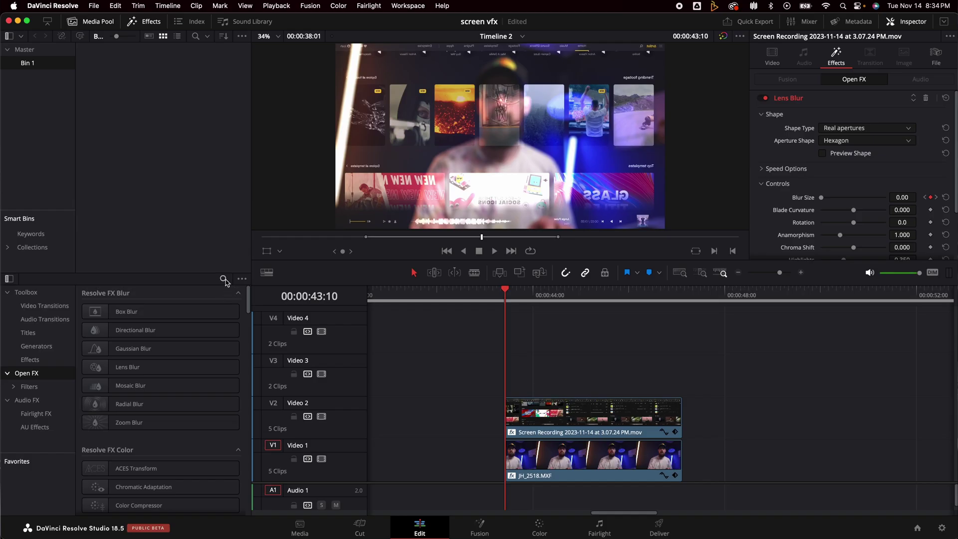
Step: Search Effects for 'pri', drop Prism Blur onto the V2 screen recording, and preview playback
click(224, 279)
text(prism)
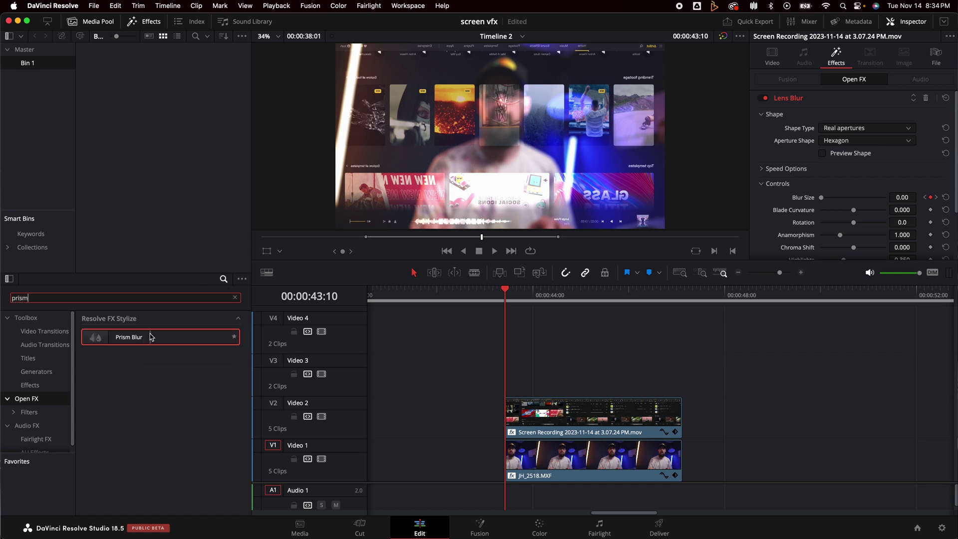
drag(151, 338, 544, 412)
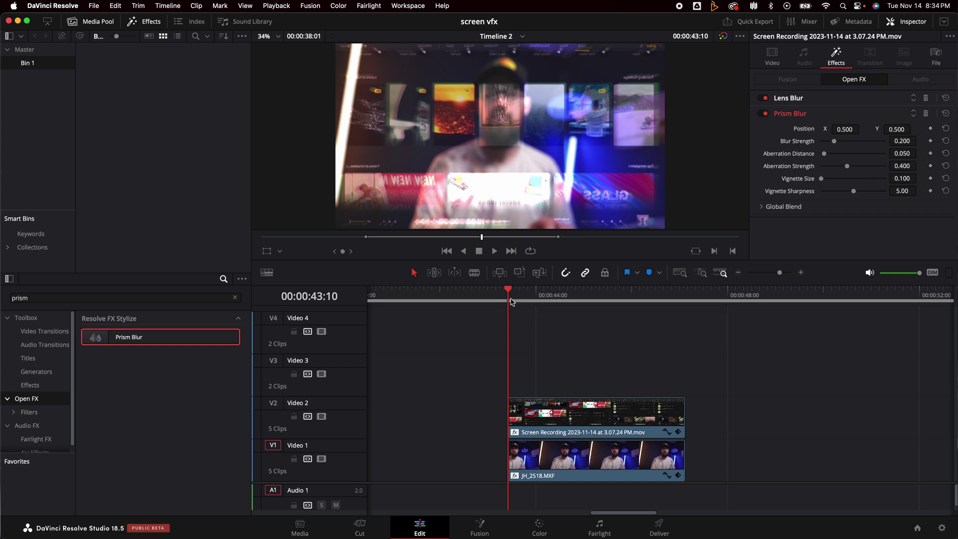
key(space)
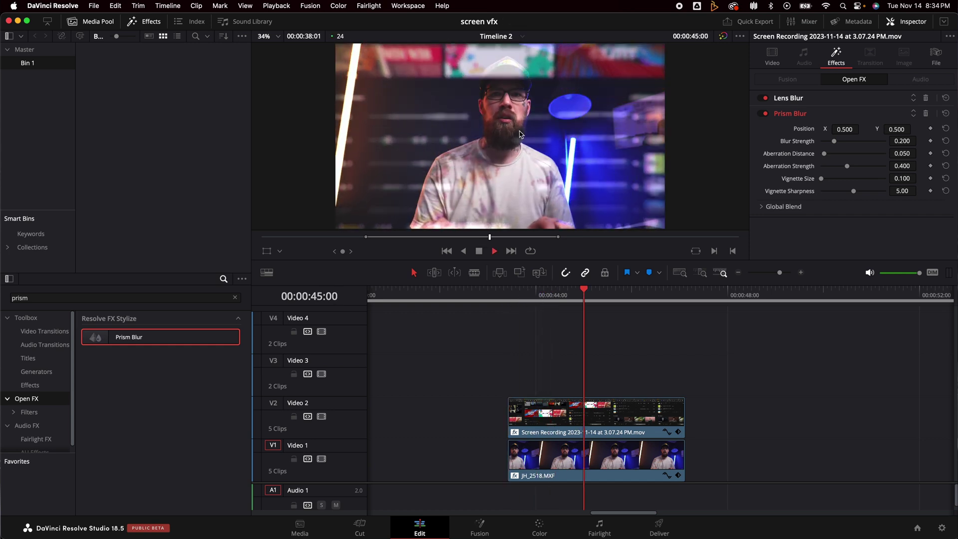
key(space)
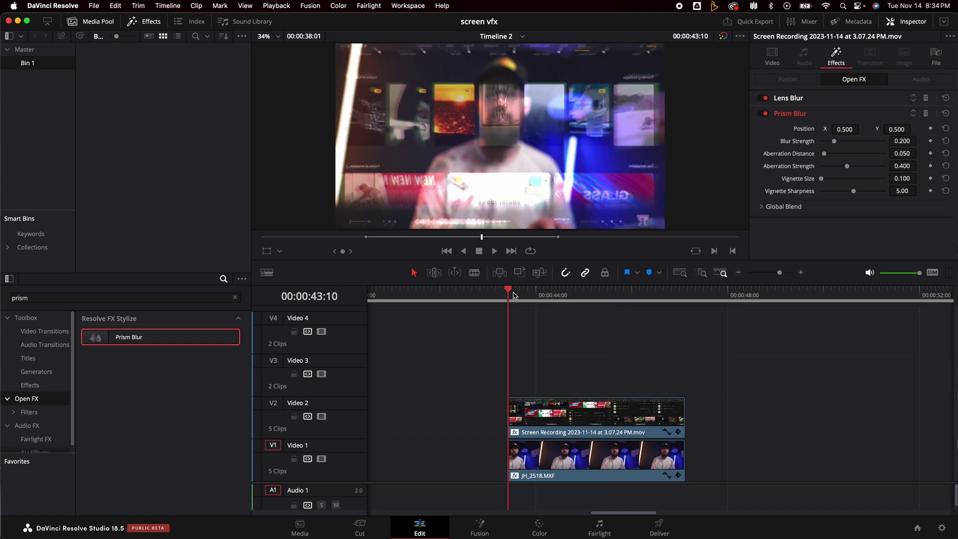